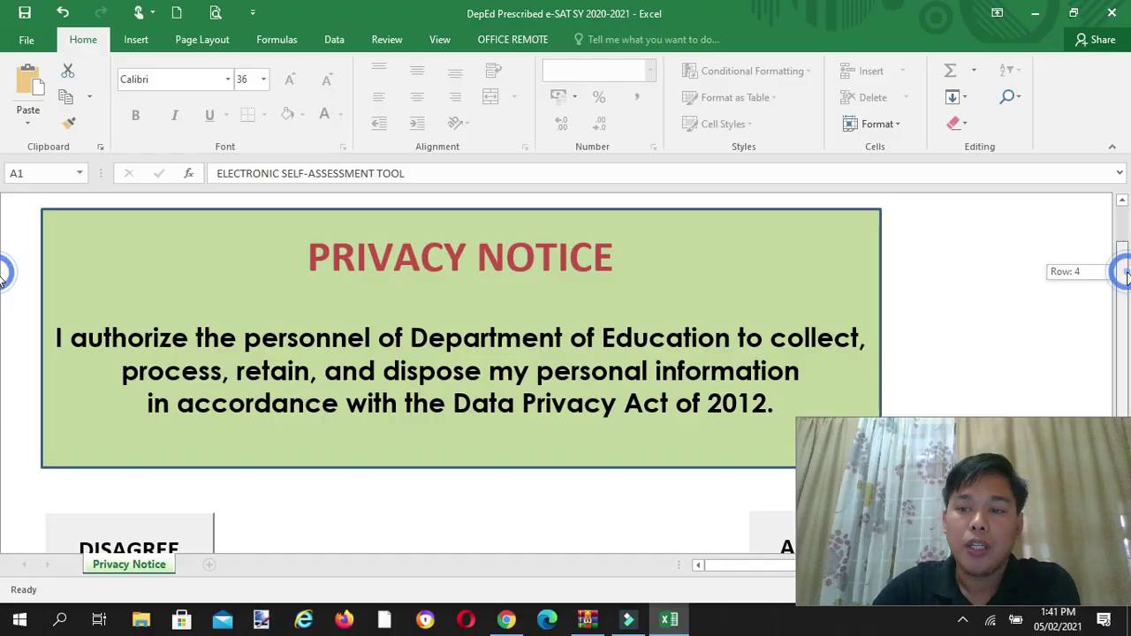
Scroll the DepEd e-SAT Privacy Notice sheet to the consent statement and Disagree/Agree choices.
{"action": "left_click_drag", "start_coordinate": [1124, 268], "coordinate": [1128, 392]}
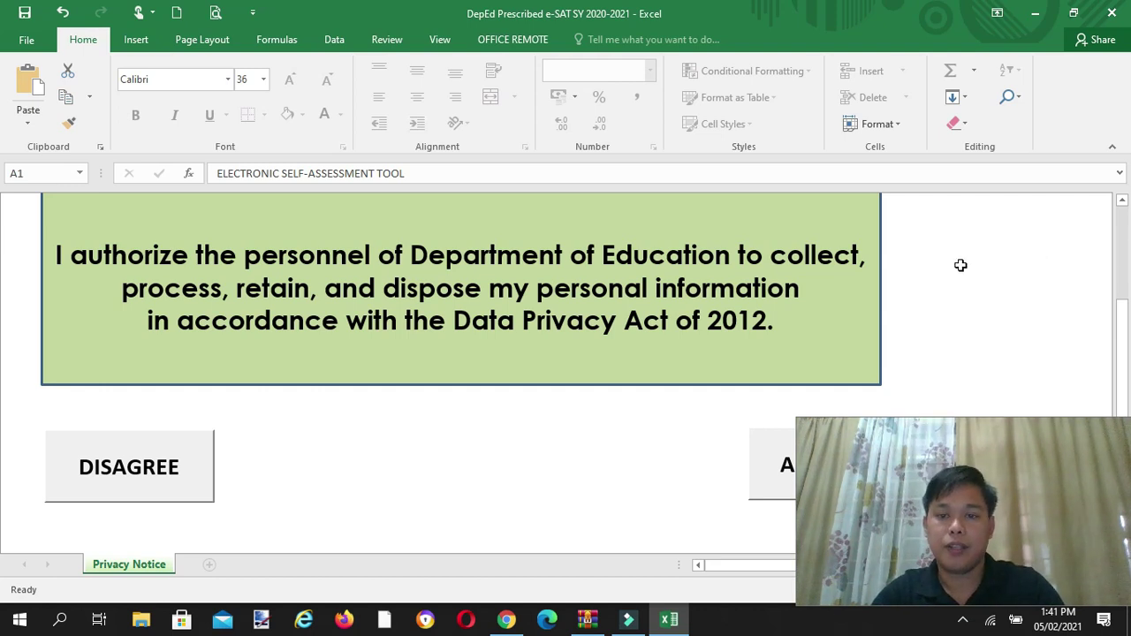
Agree to the Data Privacy Act consent statement to reach the Part I form.
{"action": "scroll", "coordinate": [961, 265], "scroll_direction": "down", "scroll_amount": 1}
{"action": "left_click", "coordinate": [723, 472]}
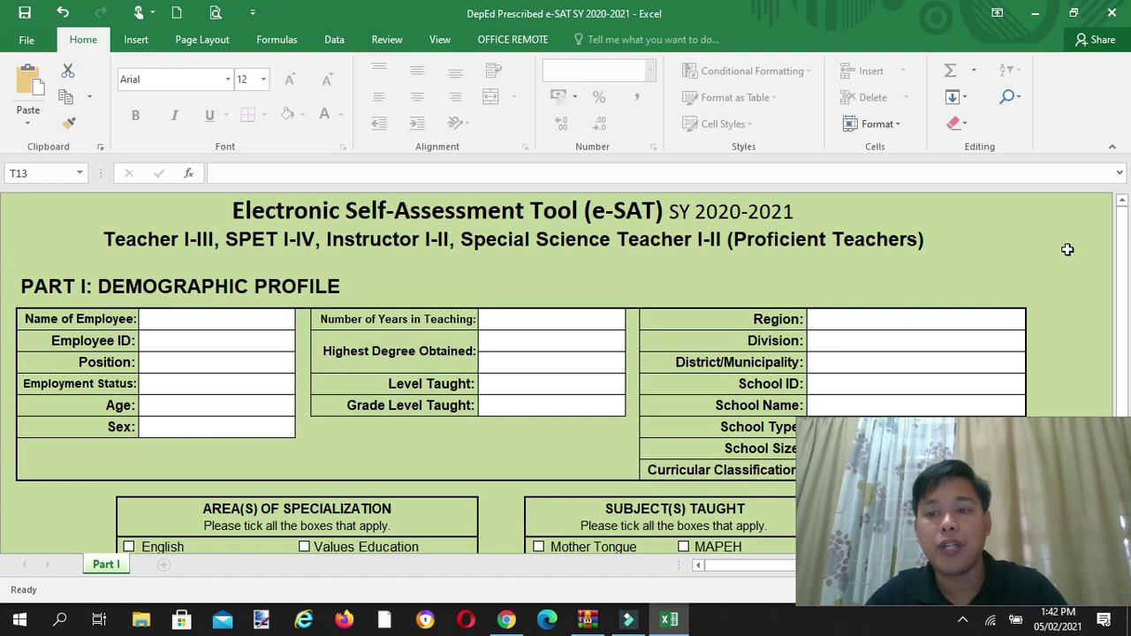
{"action": "left_click", "coordinate": [526, 388]}
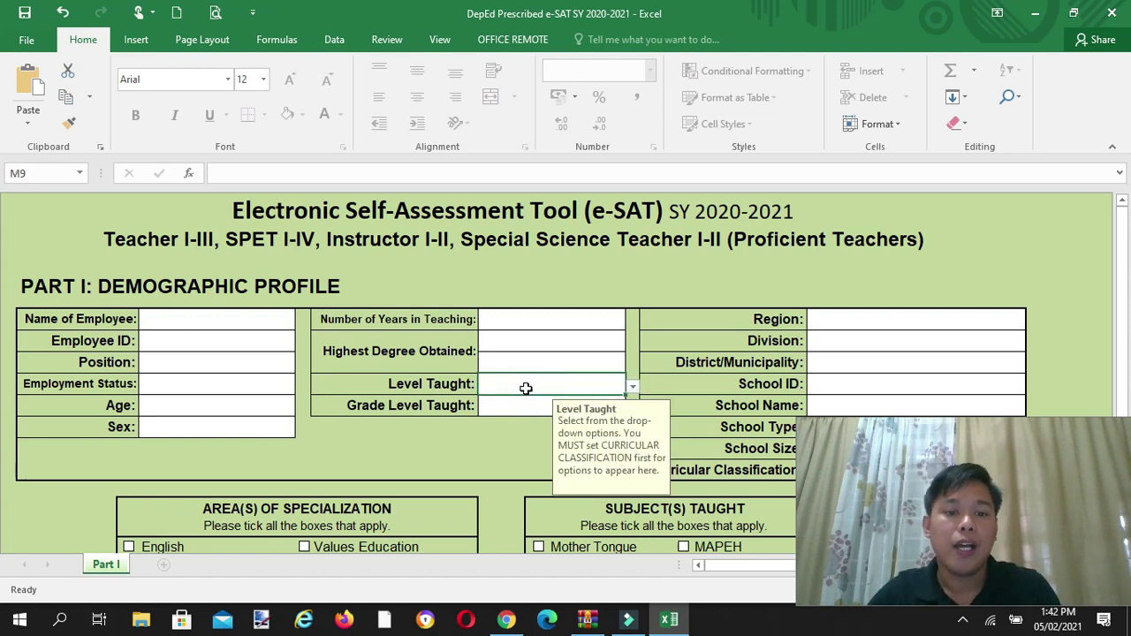
{"action": "left_click", "coordinate": [496, 408]}
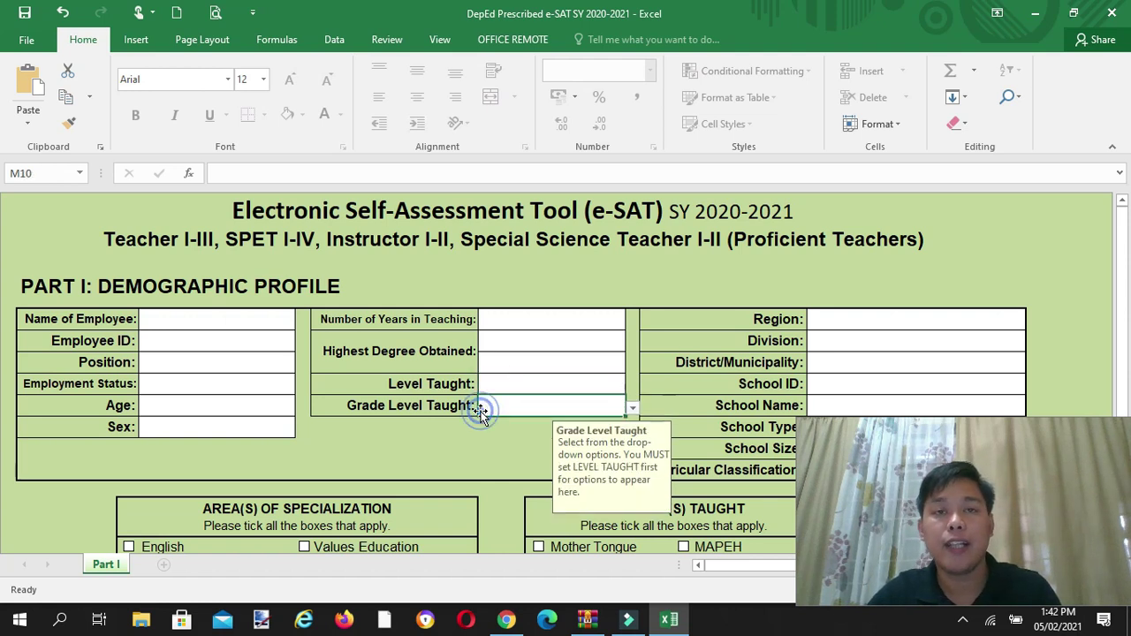
{"action": "left_click", "coordinate": [587, 385]}
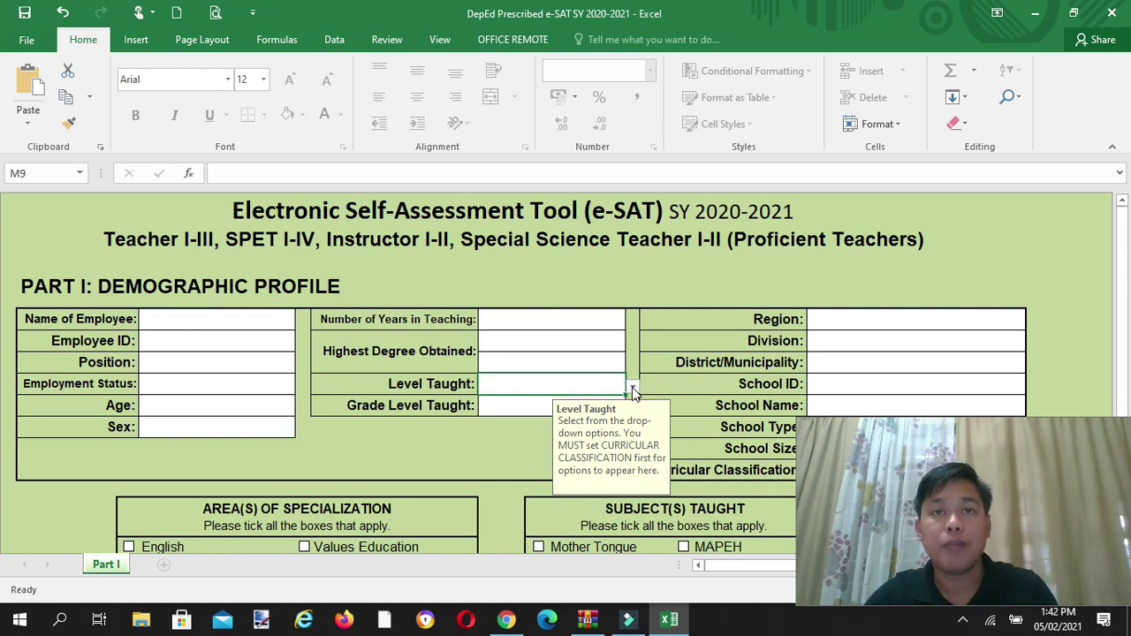
{"action": "left_click", "coordinate": [633, 389]}
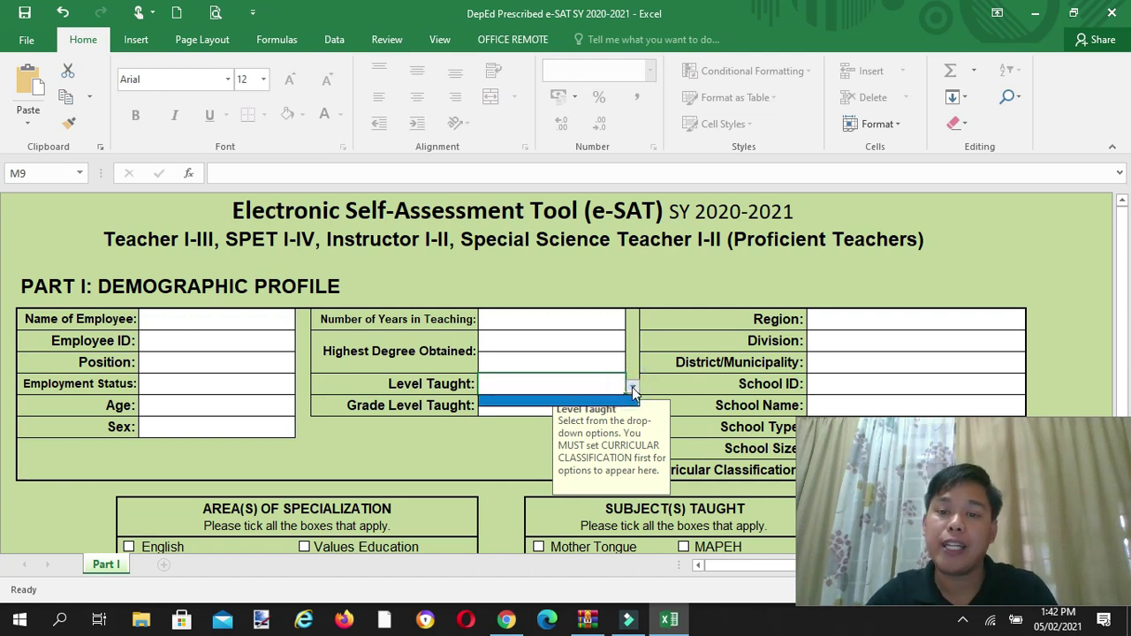
{"action": "key", "text": "Escape"}
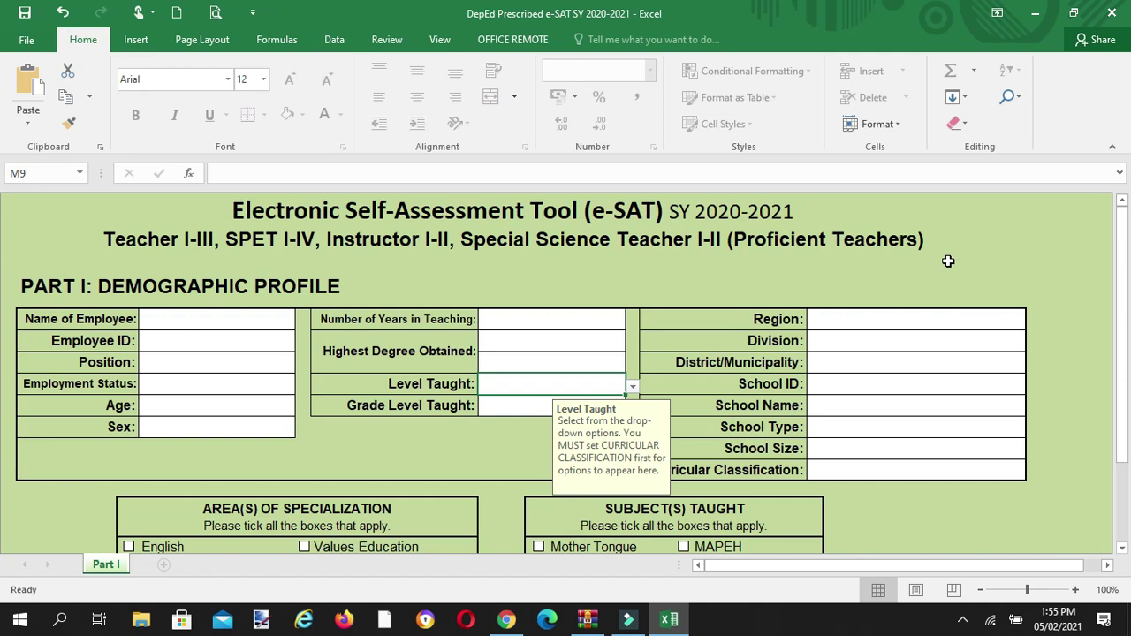
Set the Region to III - Central Luzon from its dropdown.
{"action": "left_click", "coordinate": [870, 320]}
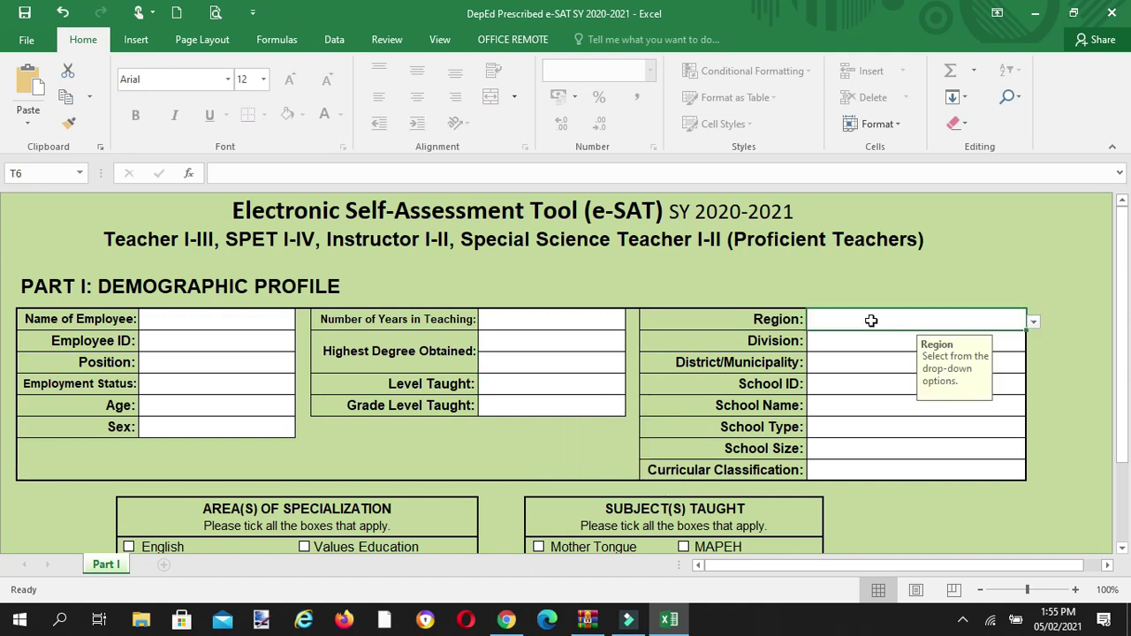
{"action": "left_click", "coordinate": [1034, 325]}
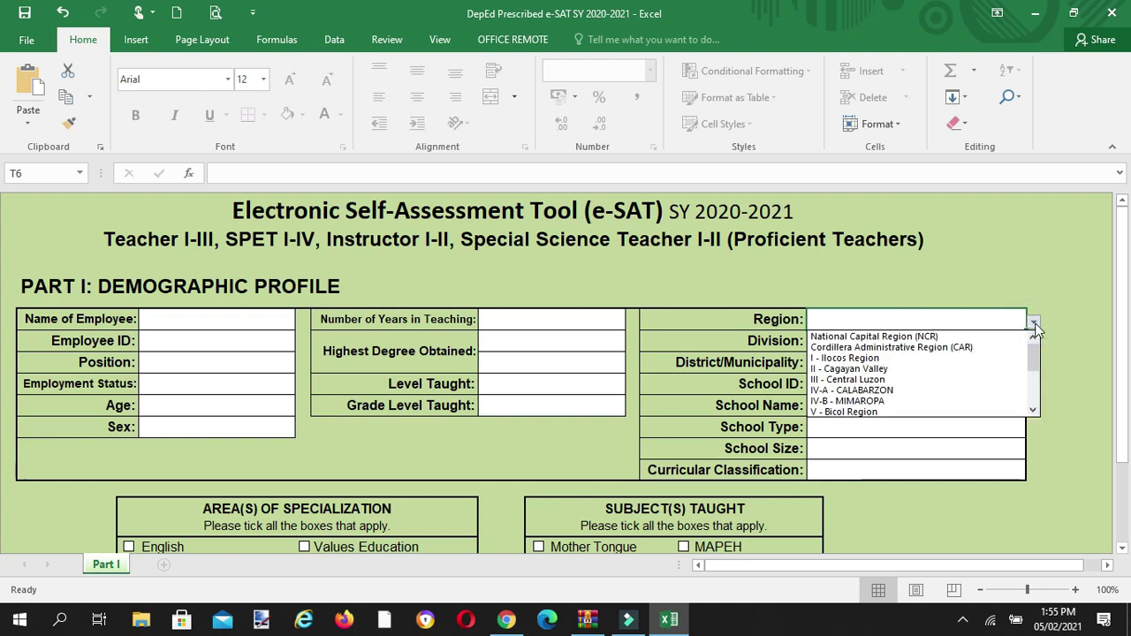
{"action": "left_click", "coordinate": [903, 382]}
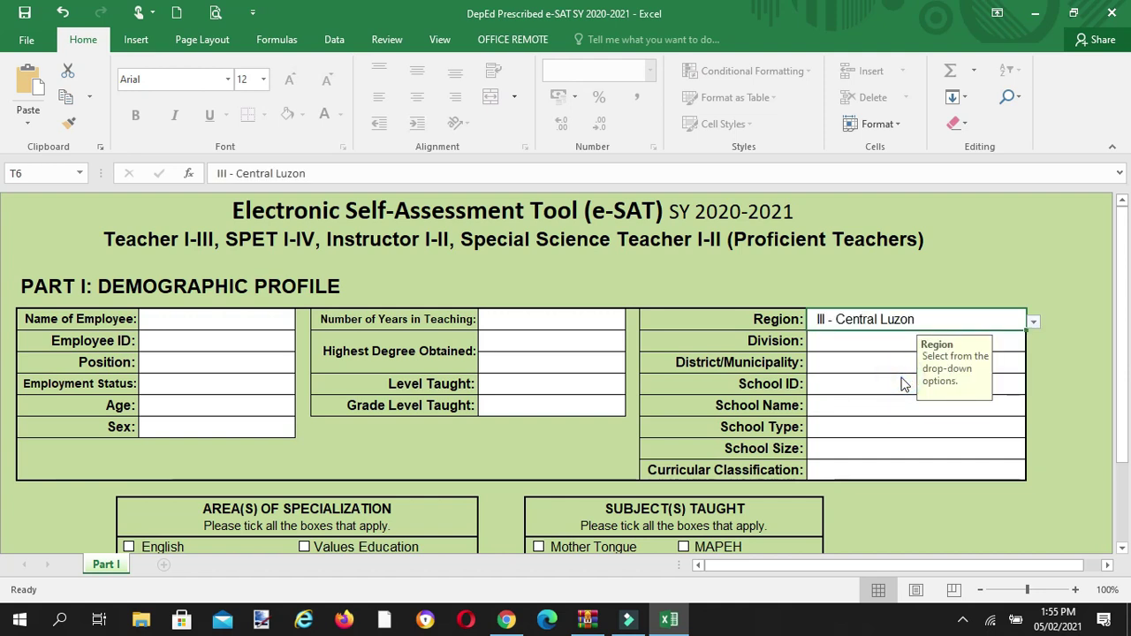
Scroll the Division dropdown list and choose Tarlac City.
{"action": "left_click", "coordinate": [998, 348]}
{"action": "left_click", "coordinate": [1033, 342]}
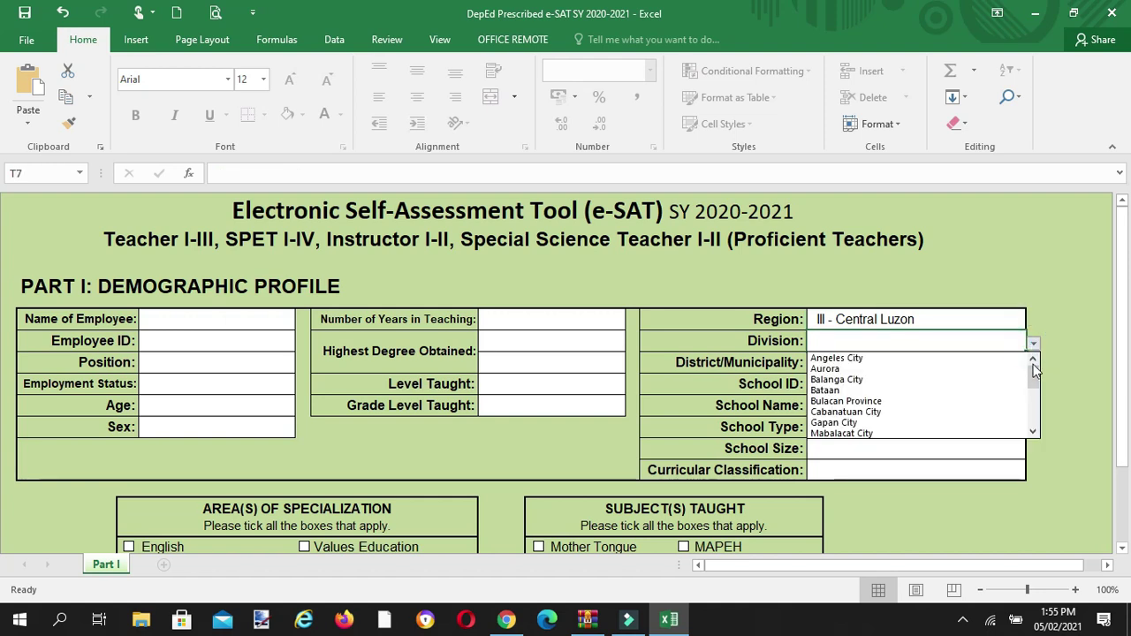
{"action": "left_click_drag", "start_coordinate": [1033, 378], "coordinate": [1036, 397]}
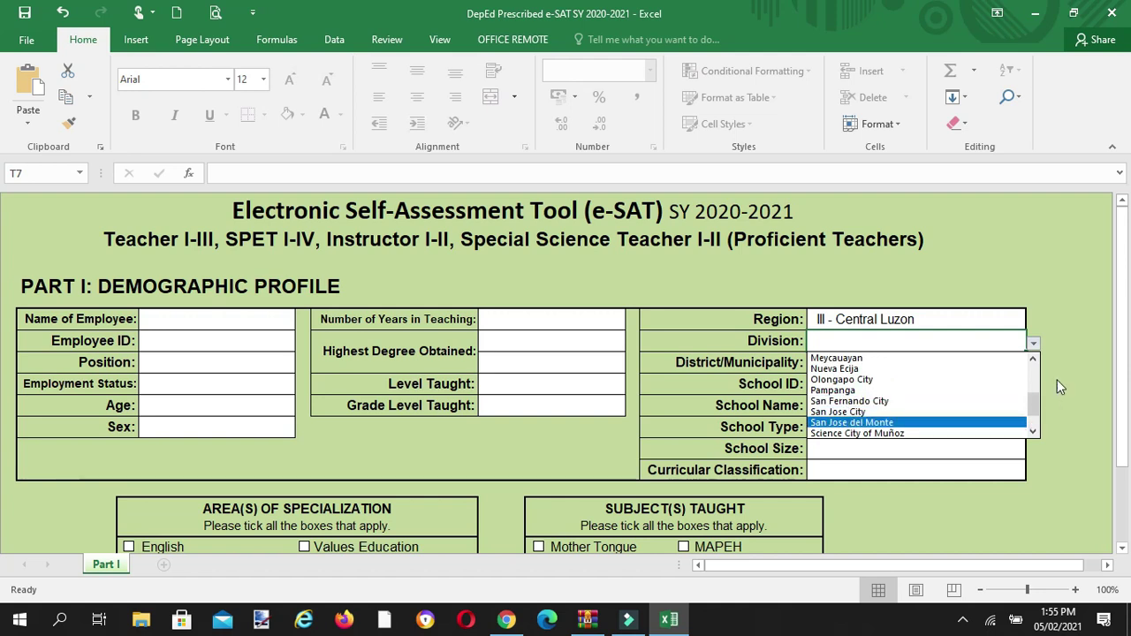
{"action": "left_click", "coordinate": [1035, 359]}
{"action": "left_click", "coordinate": [1035, 358]}
{"action": "left_click", "coordinate": [1034, 359]}
{"action": "left_click", "coordinate": [1034, 359]}
{"action": "left_click", "coordinate": [1034, 359]}
{"action": "left_click", "coordinate": [1034, 359]}
{"action": "left_click", "coordinate": [1034, 359]}
{"action": "left_click_drag", "start_coordinate": [1033, 378], "coordinate": [1040, 422]}
{"action": "left_click", "coordinate": [859, 423]}
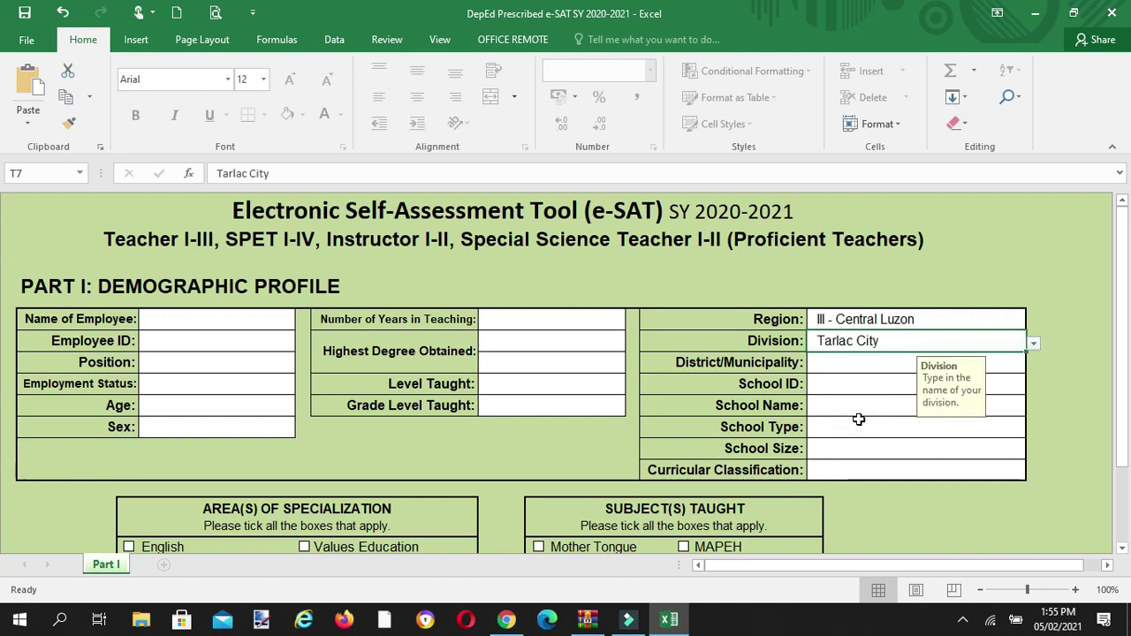
Enter Central as the District/Municipality and begin typing the School ID.
{"action": "left_click", "coordinate": [828, 369]}
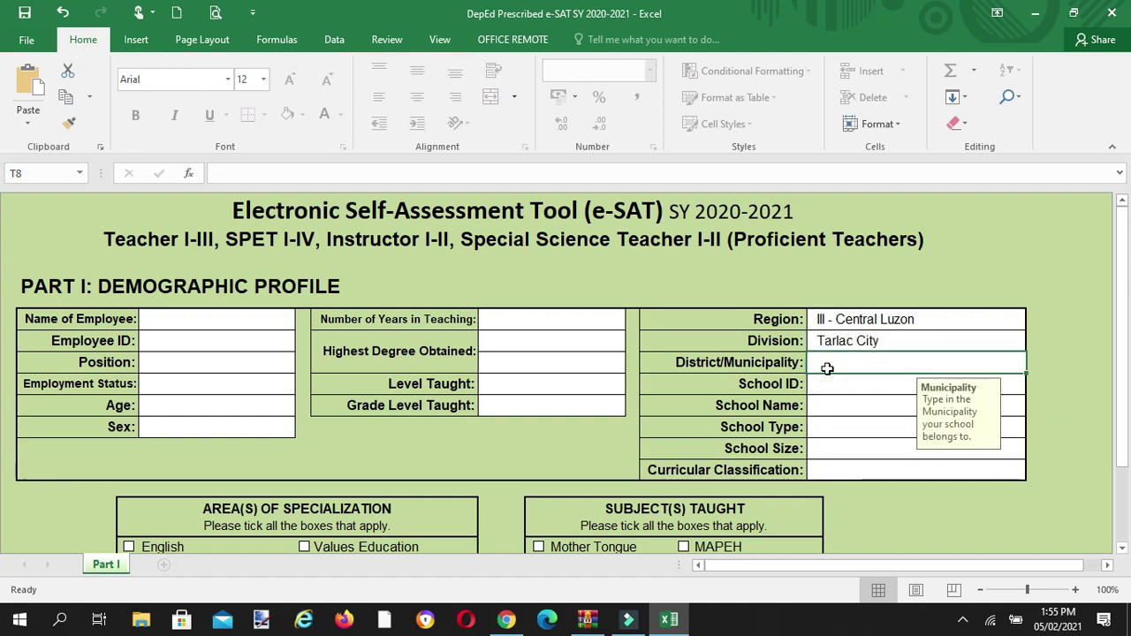
{"action": "type", "text": "cENTRAL"}
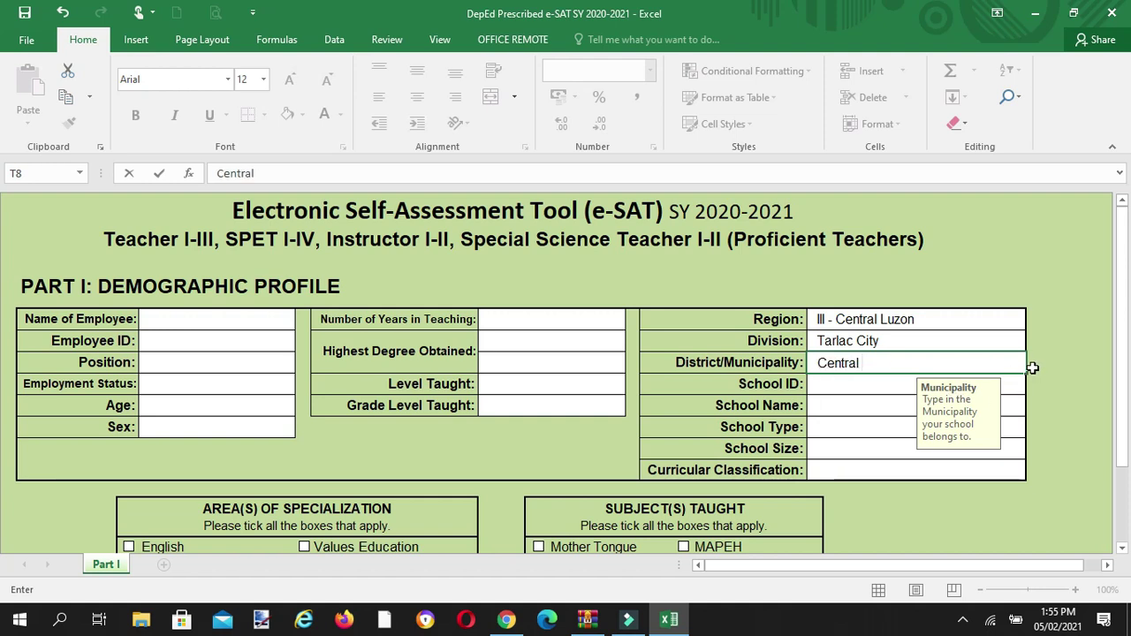
{"action": "left_click", "coordinate": [841, 385]}
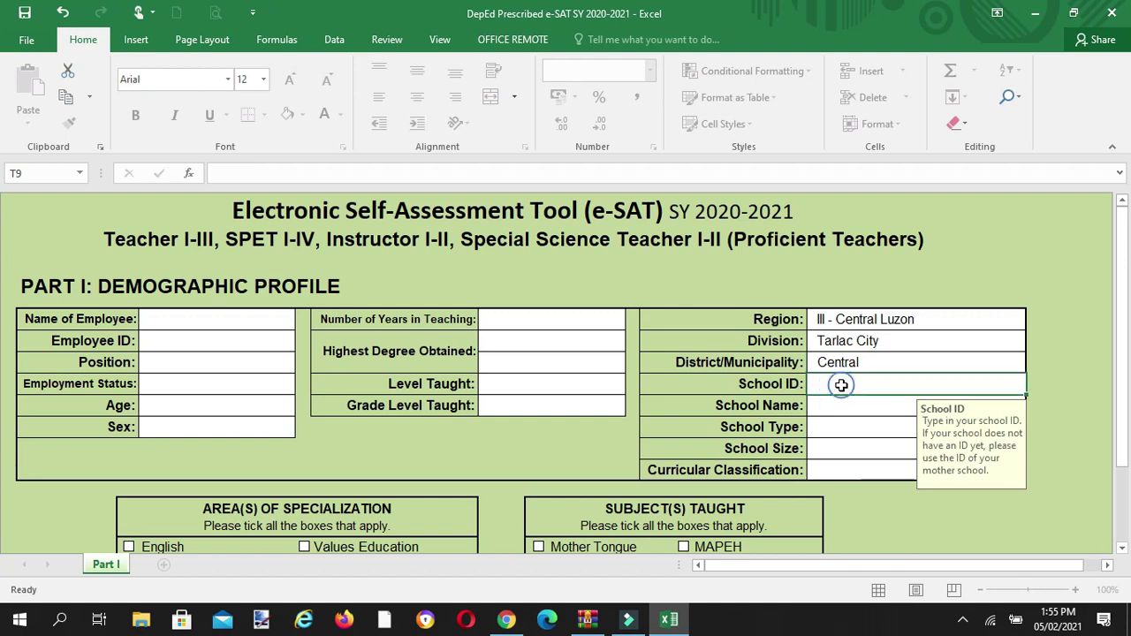
{"action": "type", "text": "123456"}
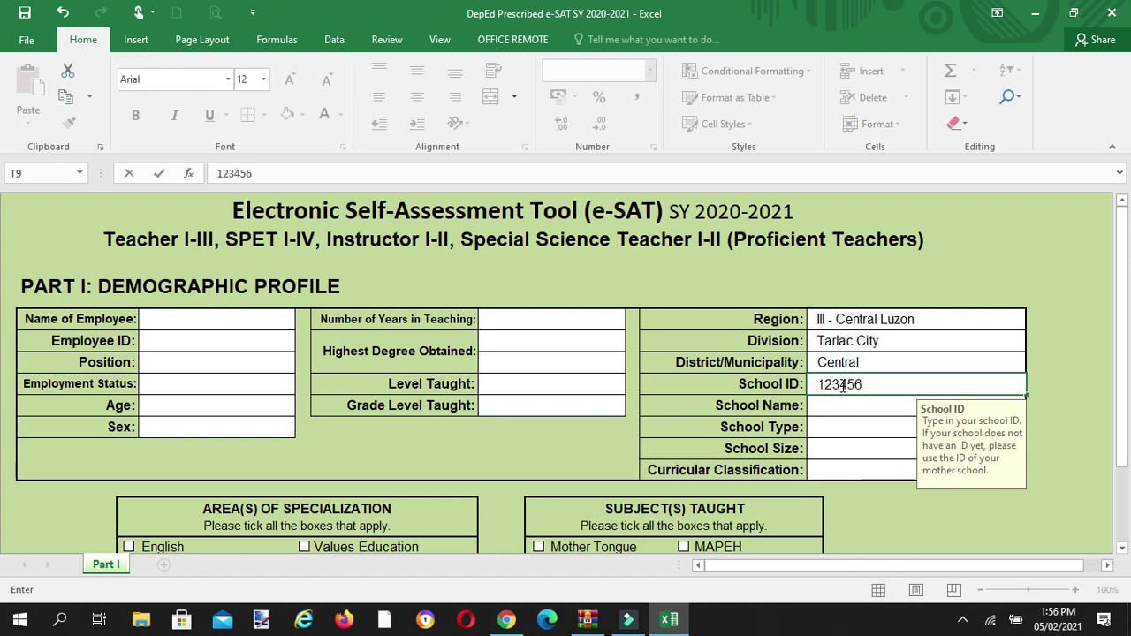
Finish the School ID and enter Paradise ES as the School Name.
{"action": "left_click", "coordinate": [819, 411]}
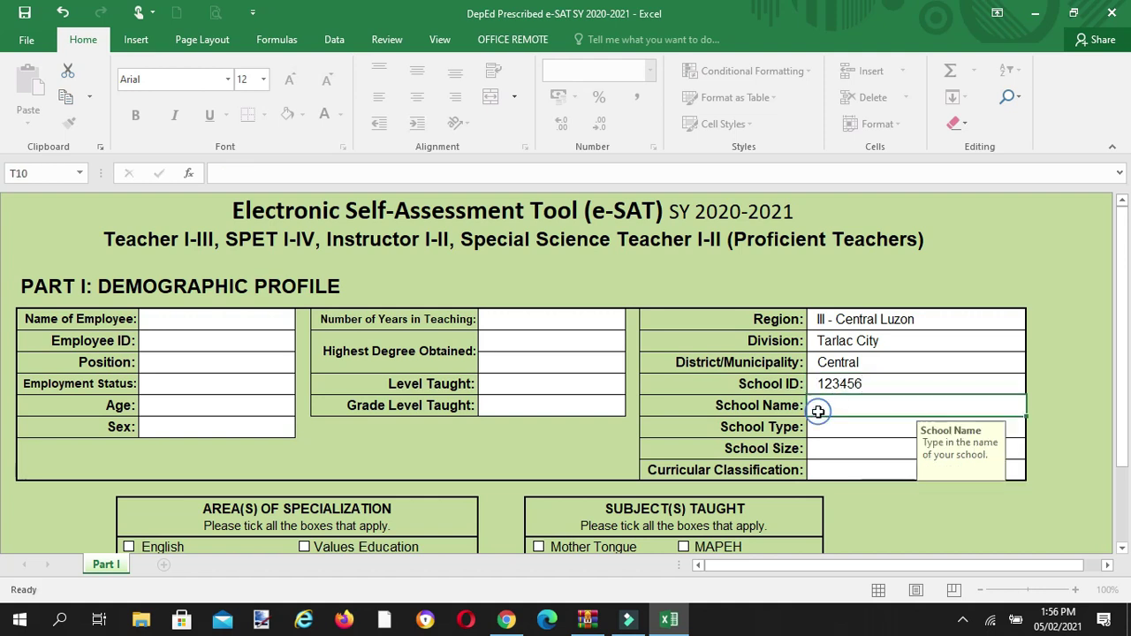
{"action": "type", "text": "par"}
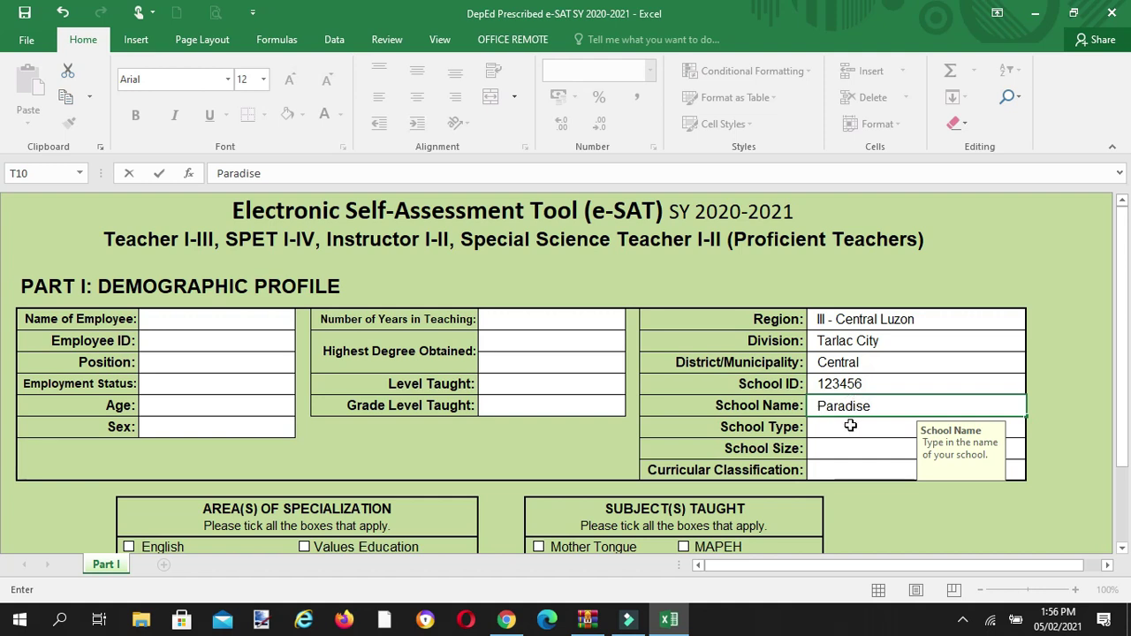
{"action": "type", "text": "es"}
{"action": "key", "text": "BackSpace"}
{"action": "key", "text": "BackSpace"}
{"action": "type", "text": "ES"}
{"action": "key", "text": "Return"}
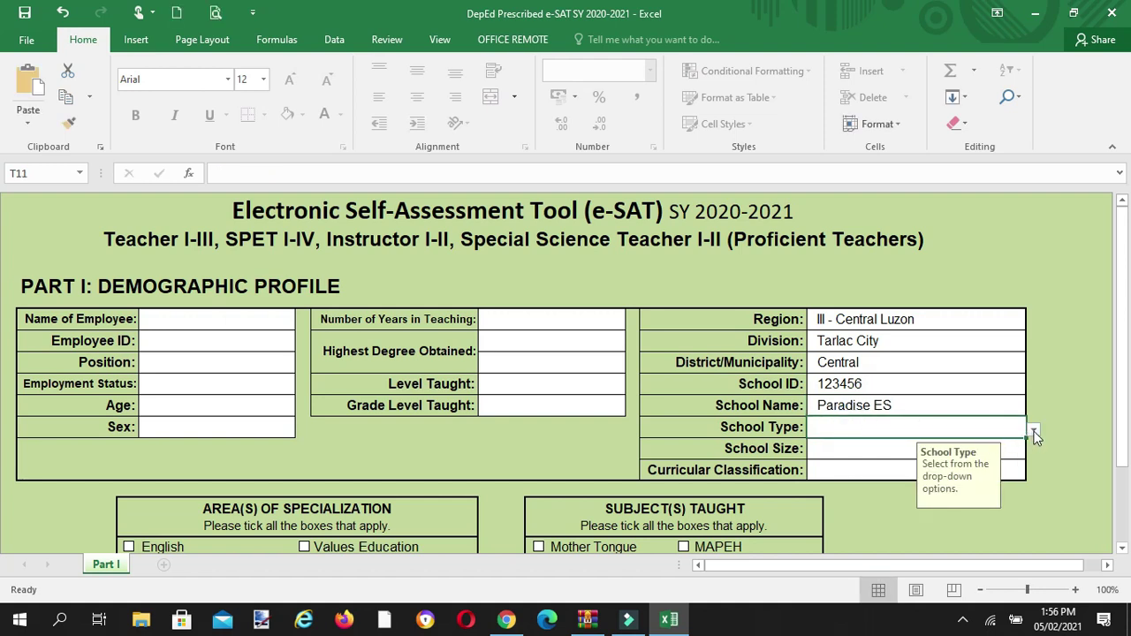
Set School Type to Urban and School Size to Small.
{"action": "left_click", "coordinate": [1034, 433]}
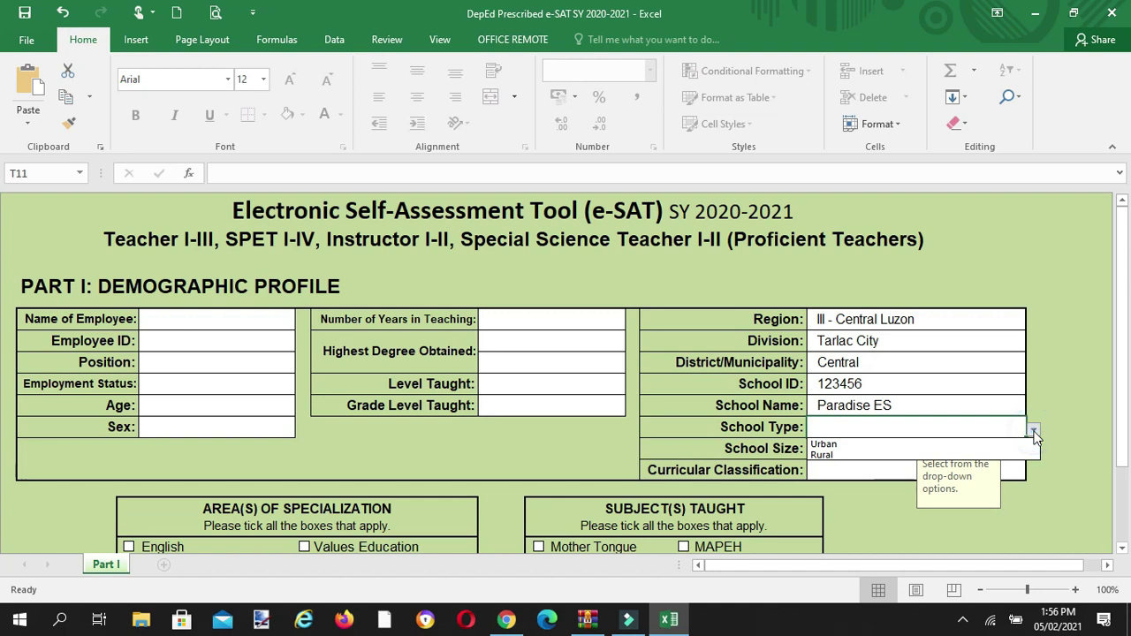
{"action": "left_click", "coordinate": [952, 446]}
{"action": "left_click", "coordinate": [851, 463]}
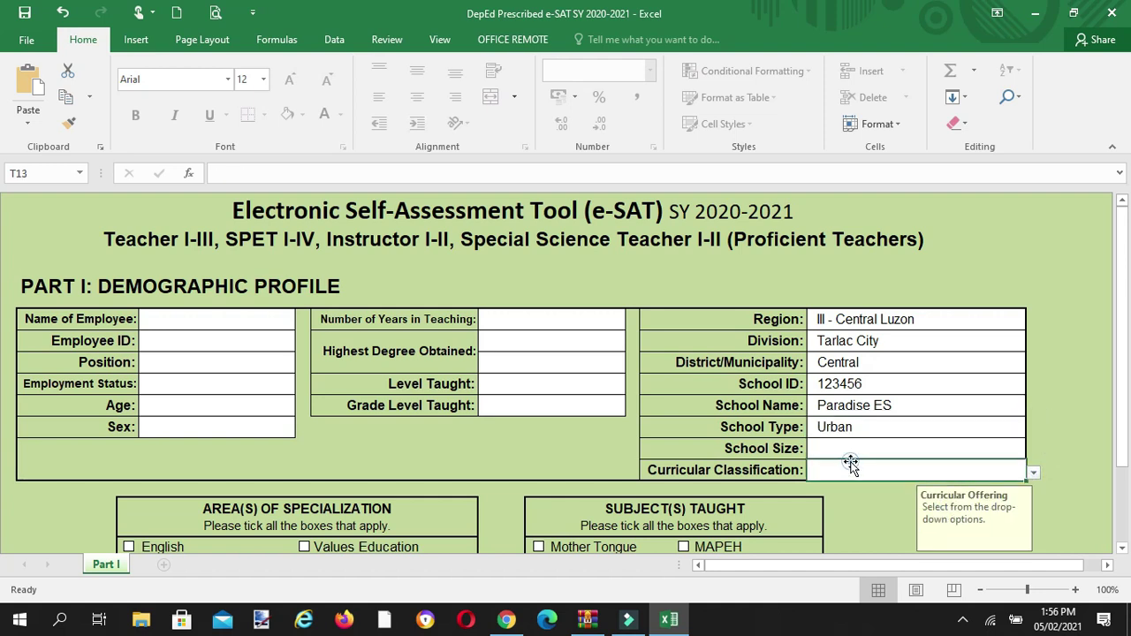
{"action": "left_click", "coordinate": [855, 452]}
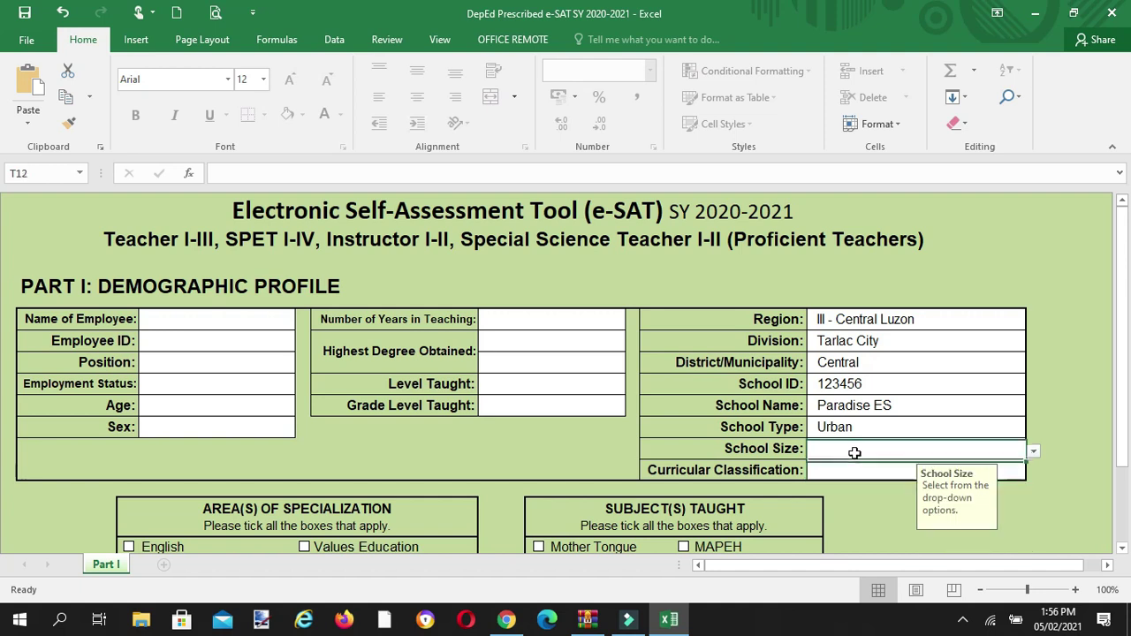
{"action": "left_click", "coordinate": [1033, 451]}
{"action": "left_click", "coordinate": [957, 466]}
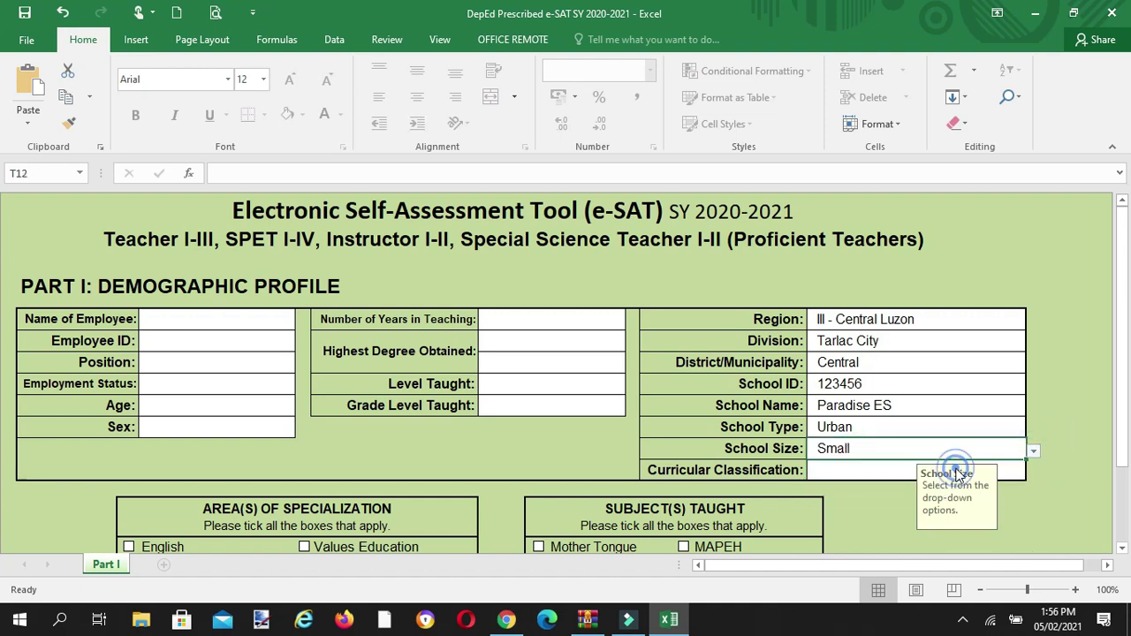
{"action": "left_click", "coordinate": [843, 477]}
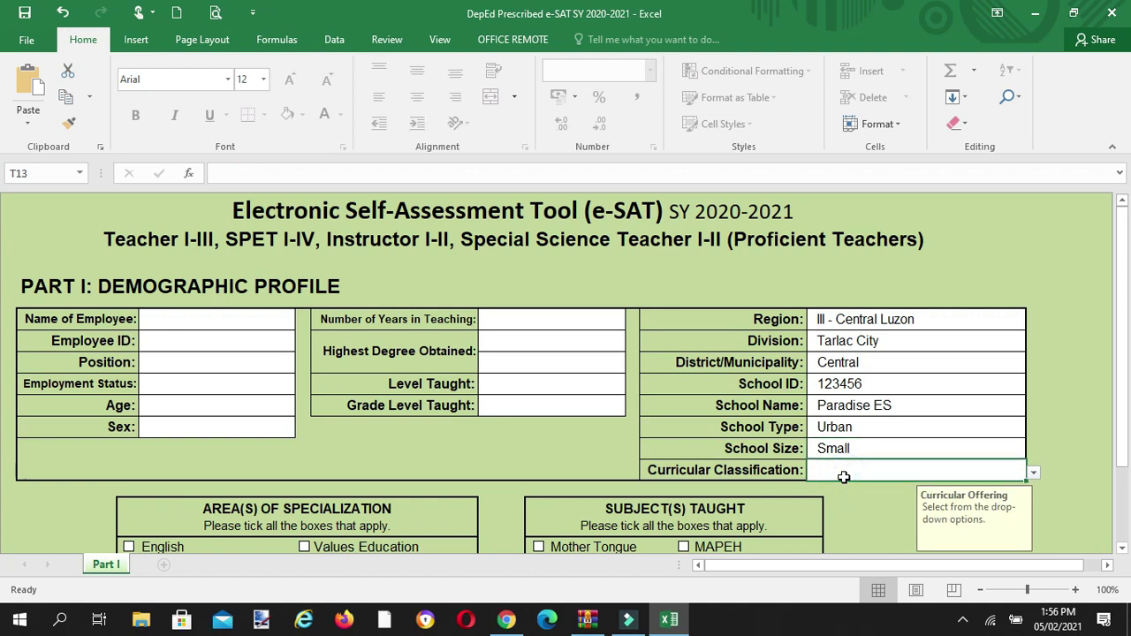
After checking the Level Taught choices, set Curricular Classification to Kinder to Grade 6.
{"action": "left_click", "coordinate": [564, 379]}
{"action": "left_click", "coordinate": [532, 407]}
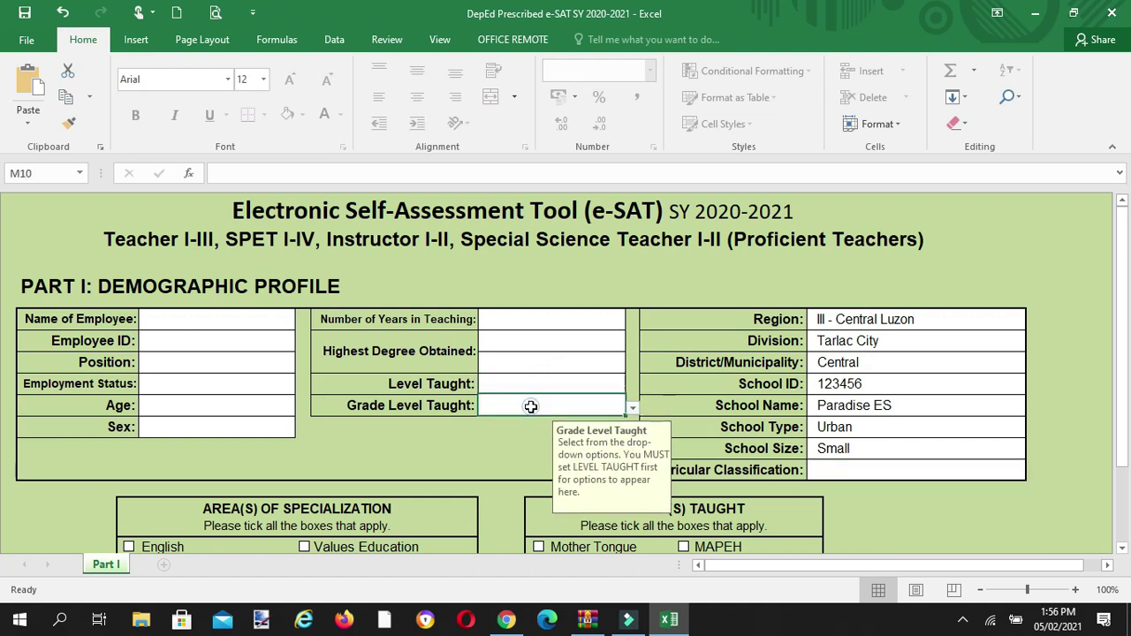
{"action": "left_click", "coordinate": [972, 447]}
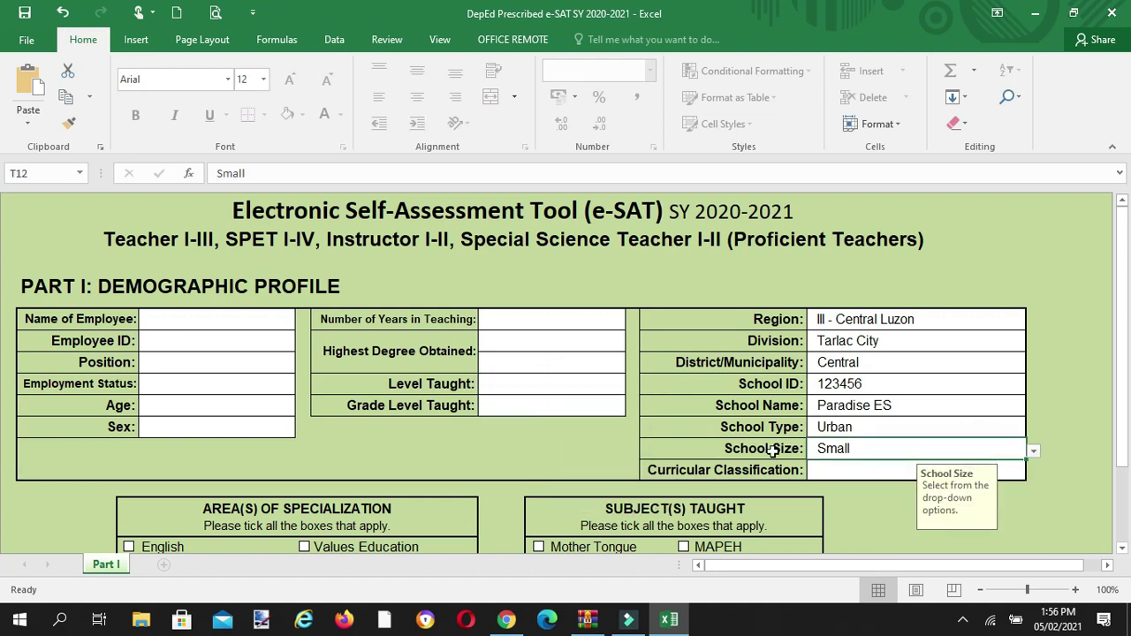
{"action": "left_click", "coordinate": [609, 385]}
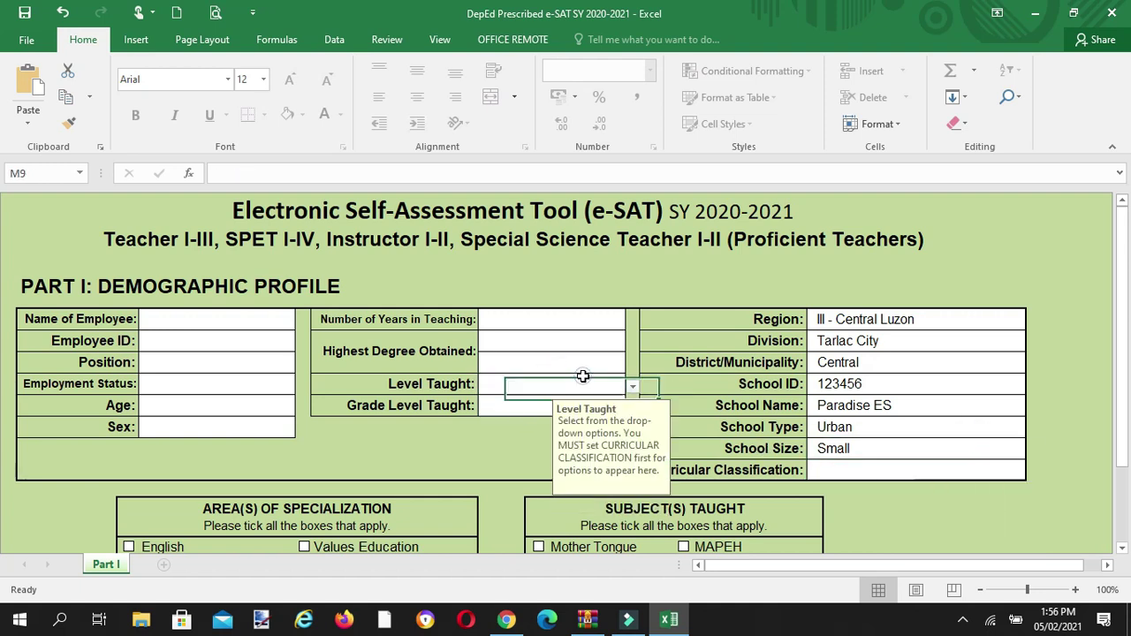
{"action": "left_click", "coordinate": [633, 386]}
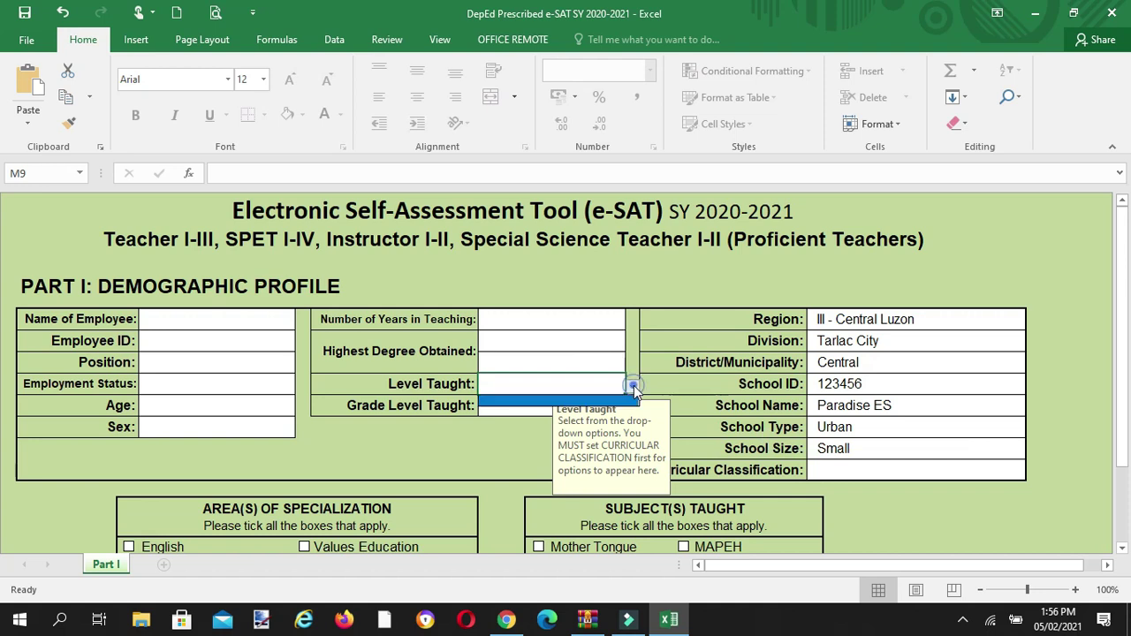
{"action": "left_click", "coordinate": [934, 471]}
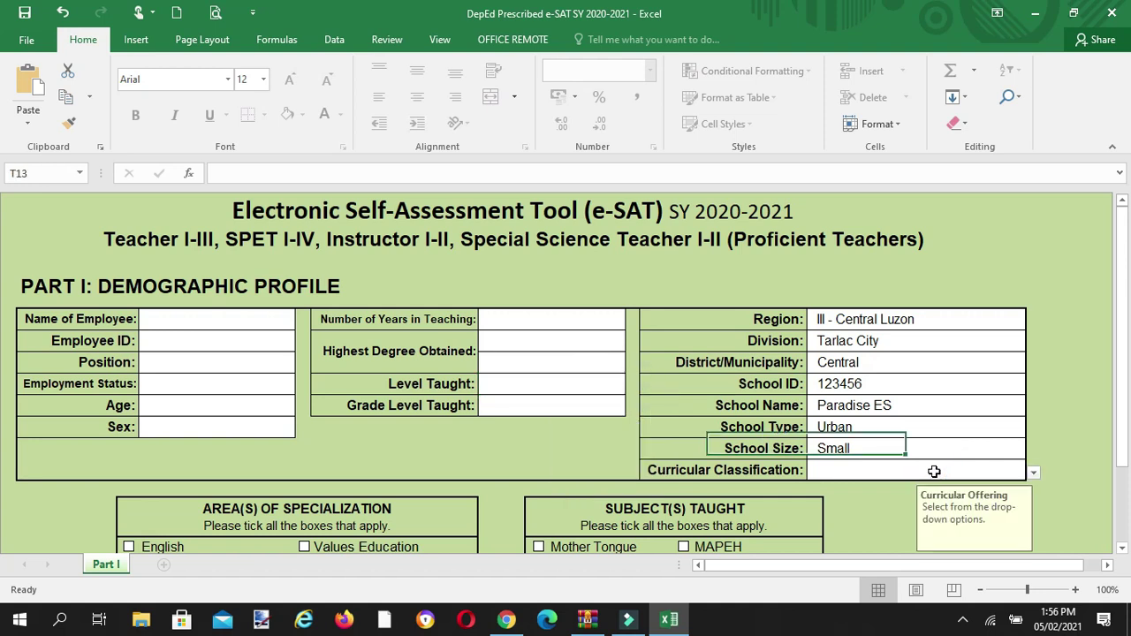
{"action": "left_click", "coordinate": [1033, 473]}
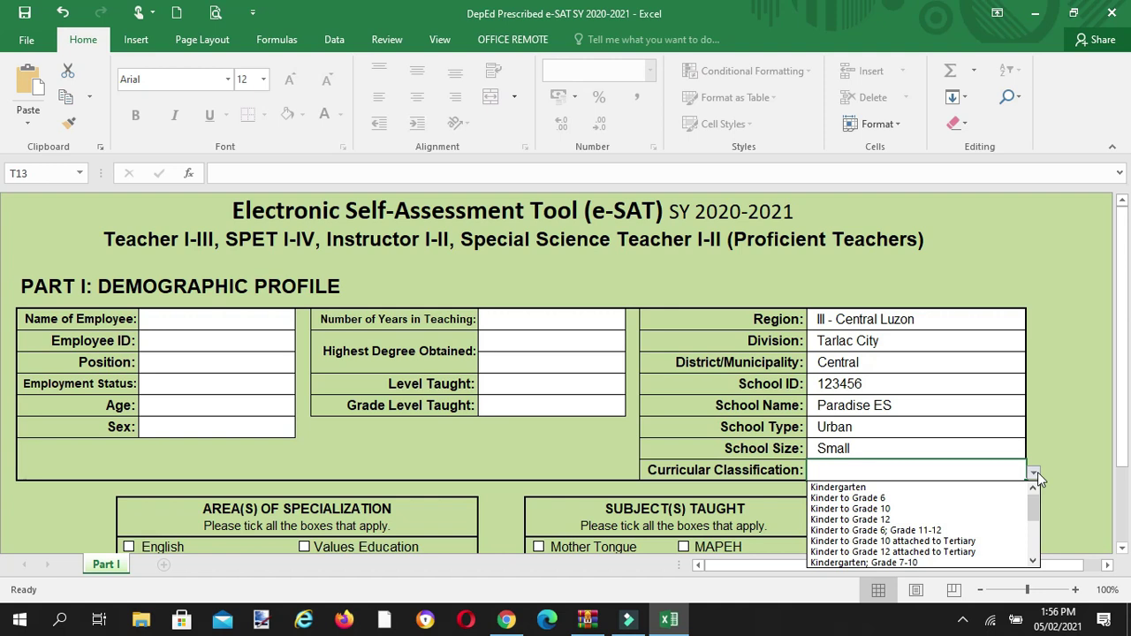
{"action": "left_click", "coordinate": [879, 499]}
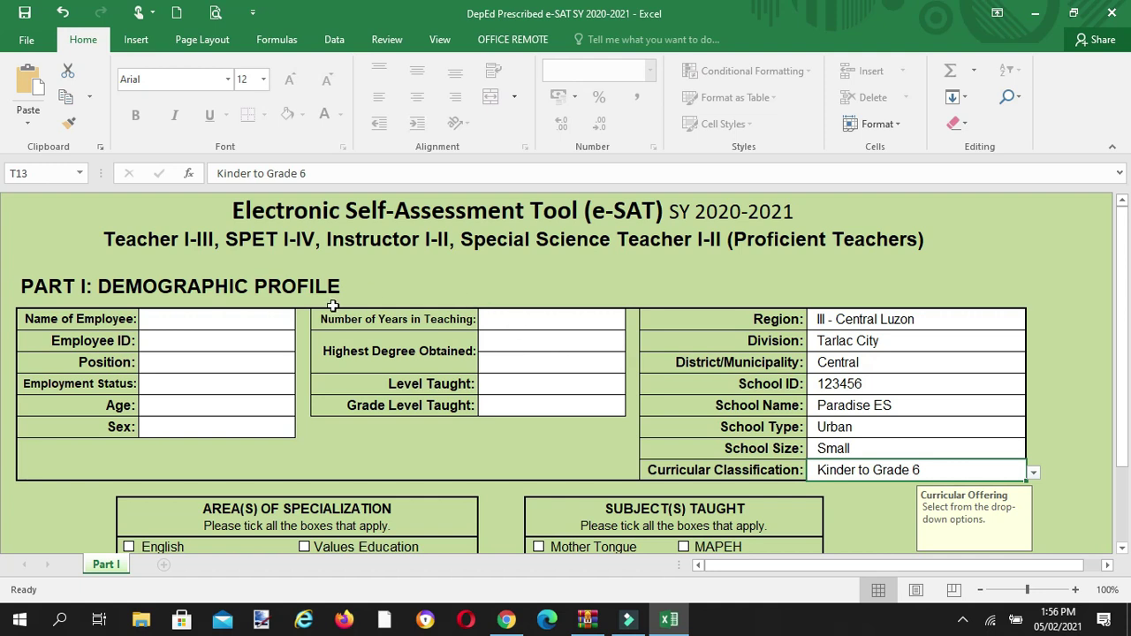
{"action": "left_click", "coordinate": [563, 318]}
{"action": "left_click", "coordinate": [219, 318]}
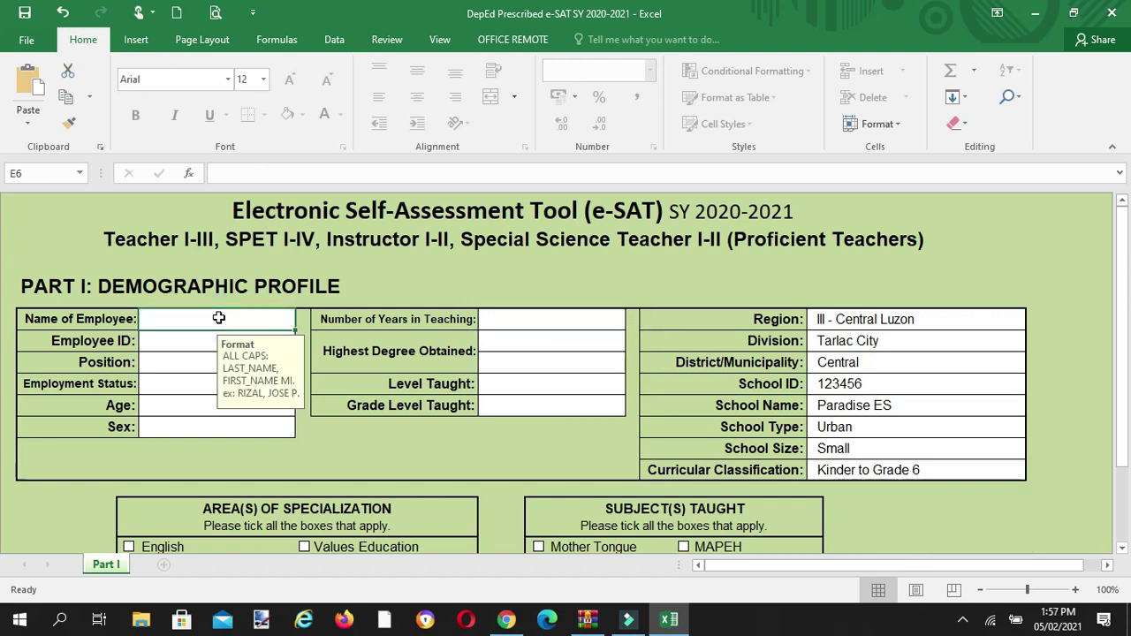
Enter the employee's full name and employee ID number.
{"action": "type", "text": "juan"}
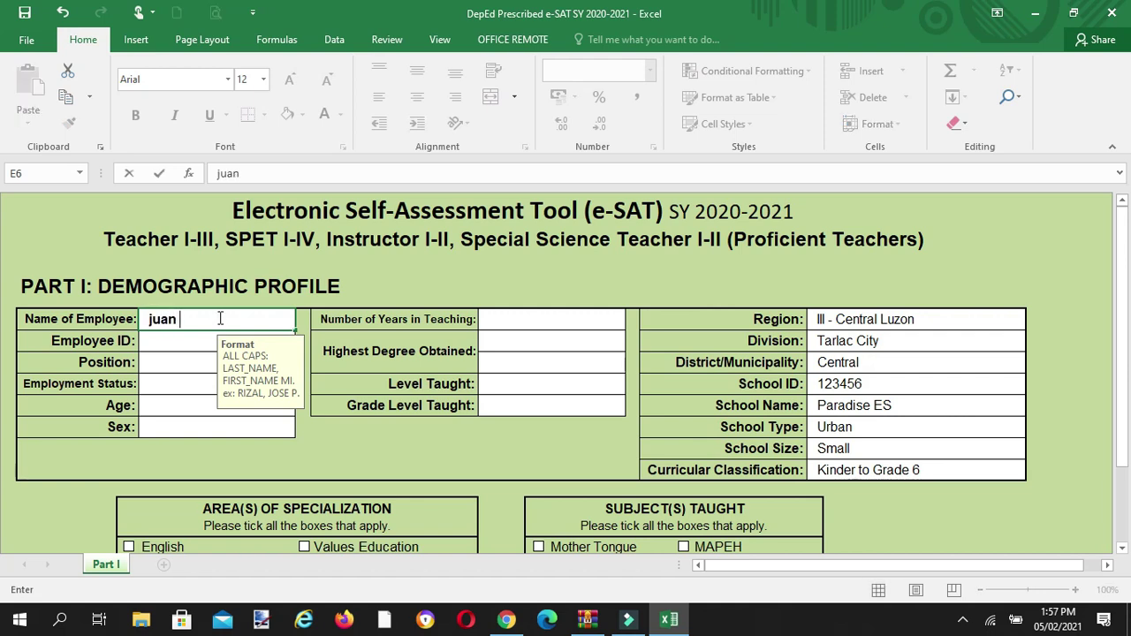
{"action": "key", "text": "BackSpace"}
{"action": "key", "text": "BackSpace"}
{"action": "key", "text": "BackSpace"}
{"action": "key", "text": "BackSpace"}
{"action": "type", "text": "Jua"}
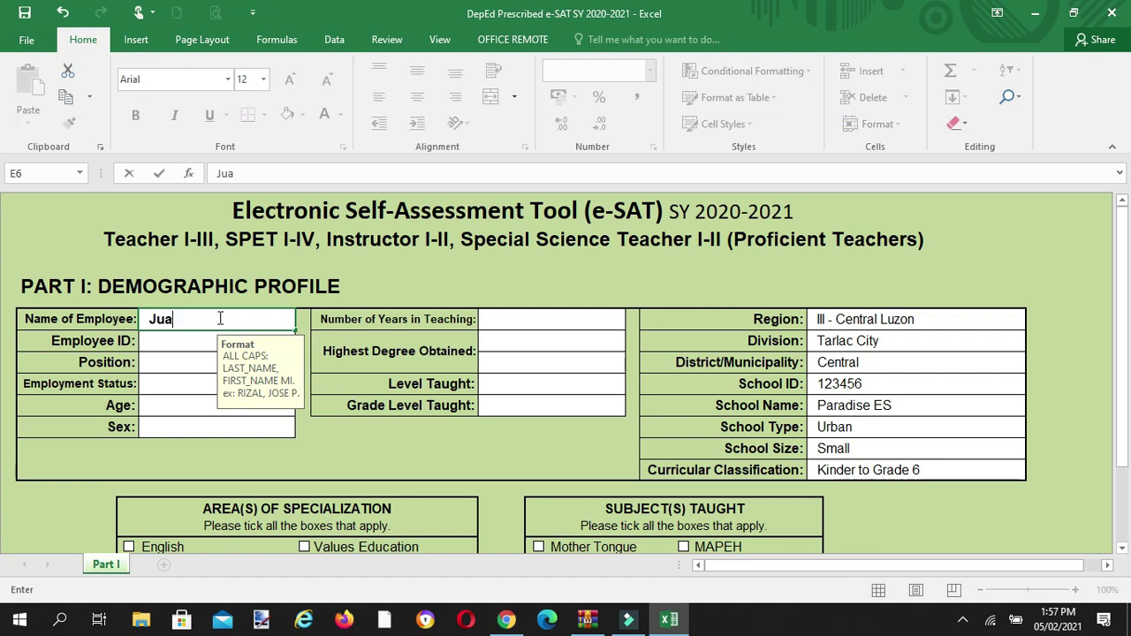
{"action": "type", "text": "n Cruz"}
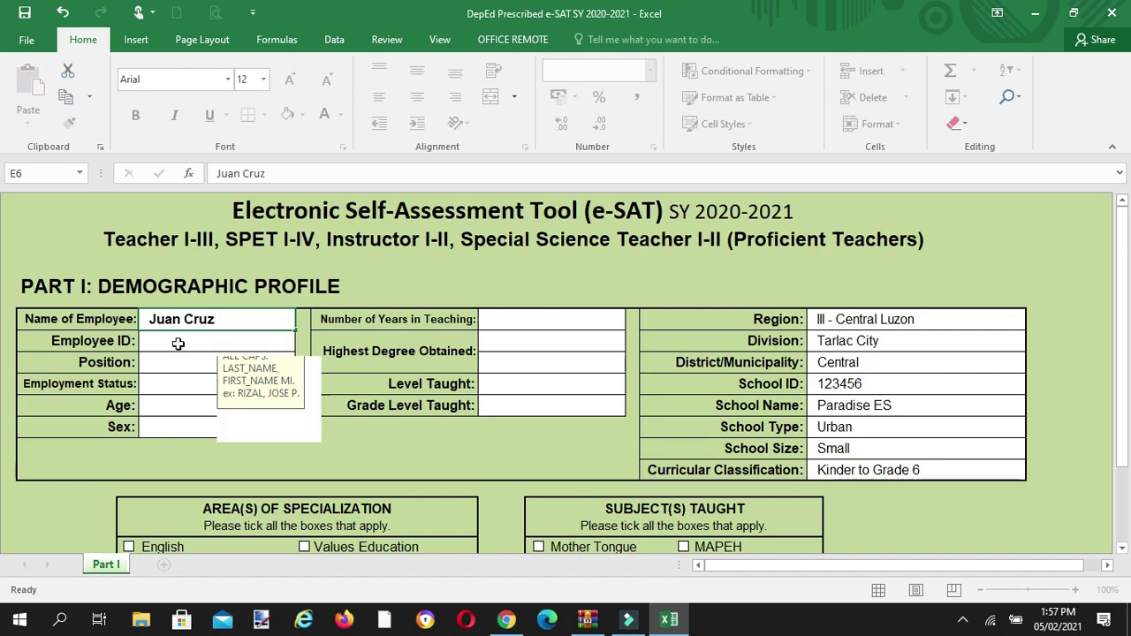
{"action": "left_click", "coordinate": [177, 344]}
{"action": "type", "text": "1"}
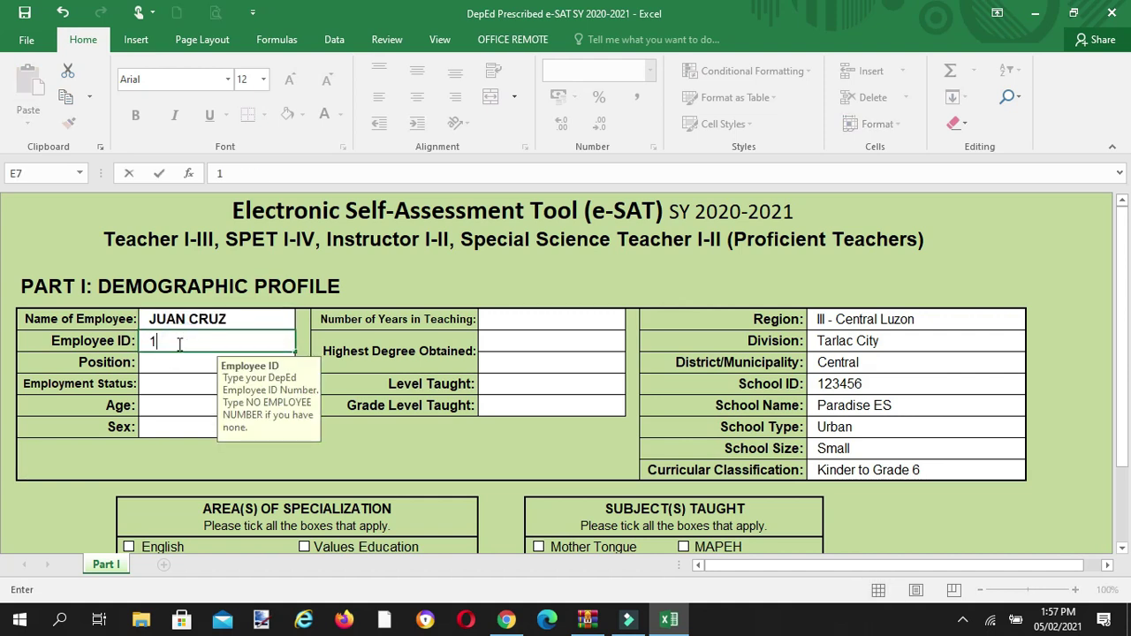
{"action": "type", "text": "234567"}
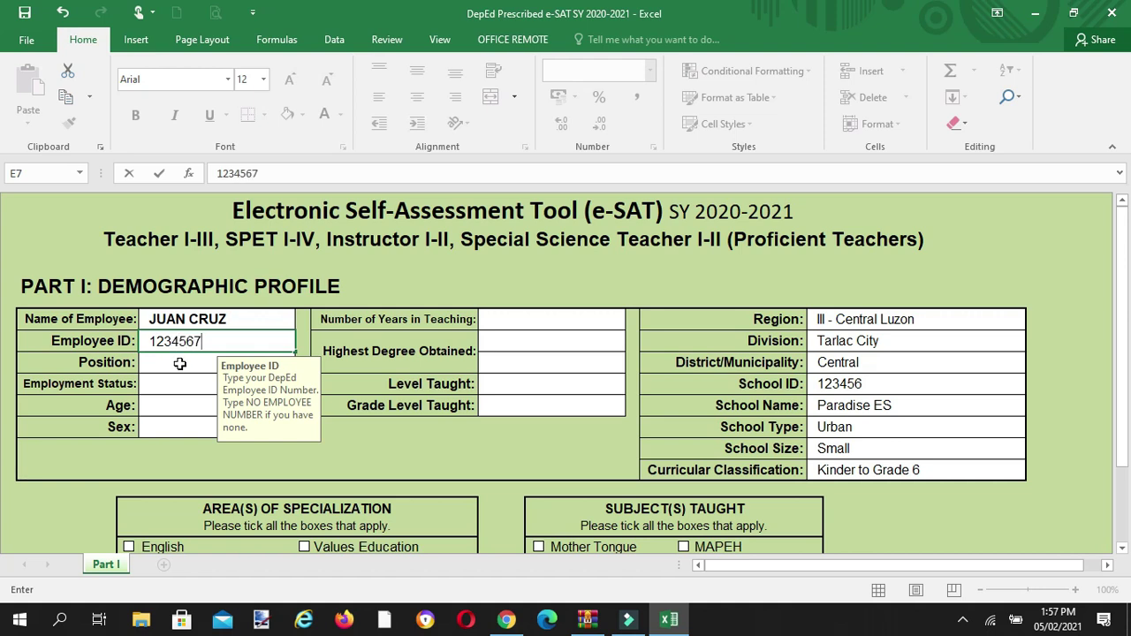
{"action": "key", "text": "Return"}
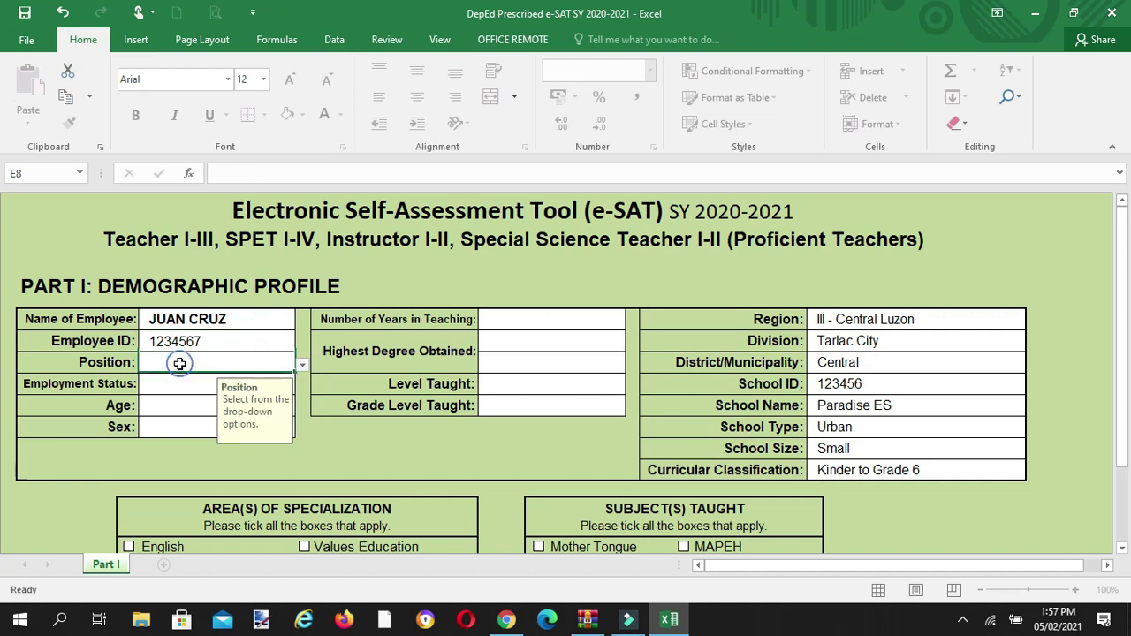
Set Position to Teacher III and Employment Status to Regular Permanent.
{"action": "left_click", "coordinate": [301, 364]}
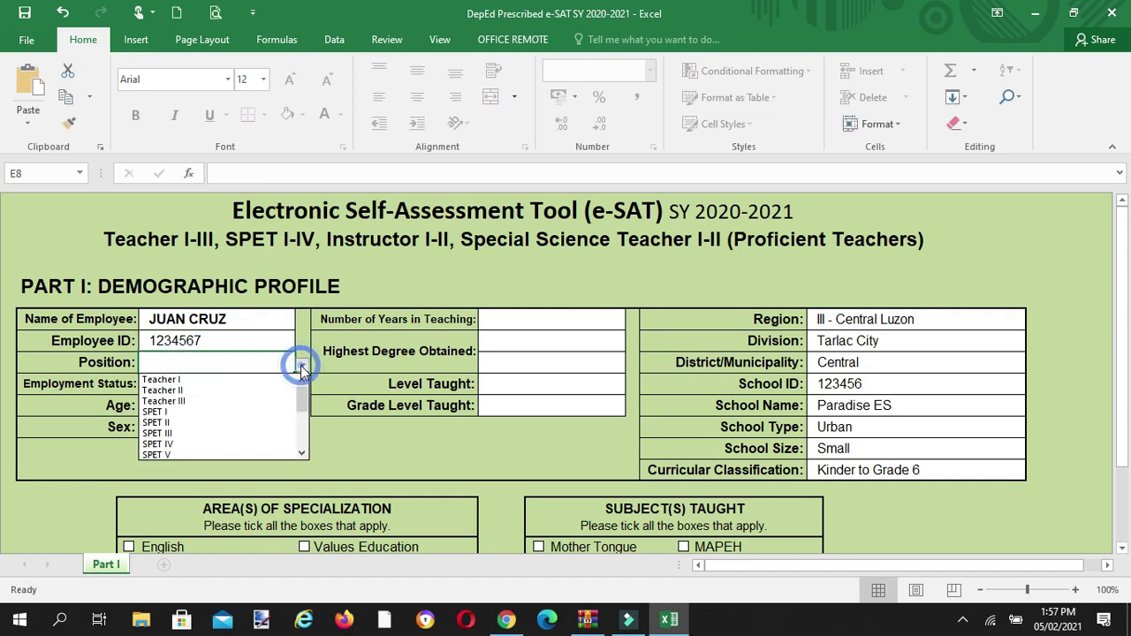
{"action": "left_click", "coordinate": [228, 402]}
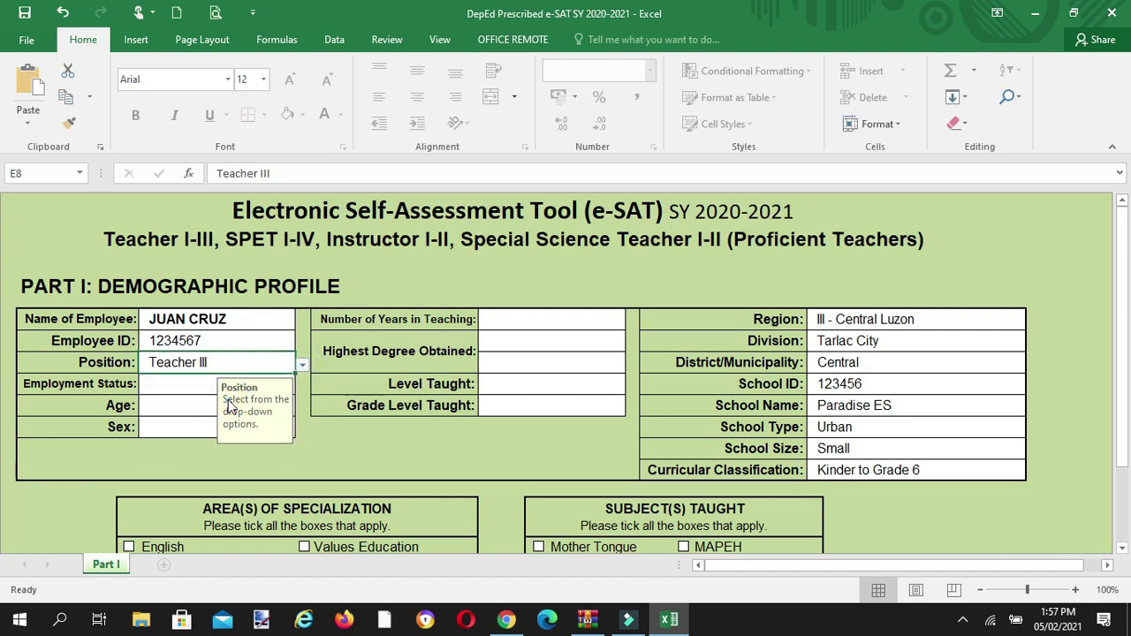
{"action": "left_click", "coordinate": [152, 391]}
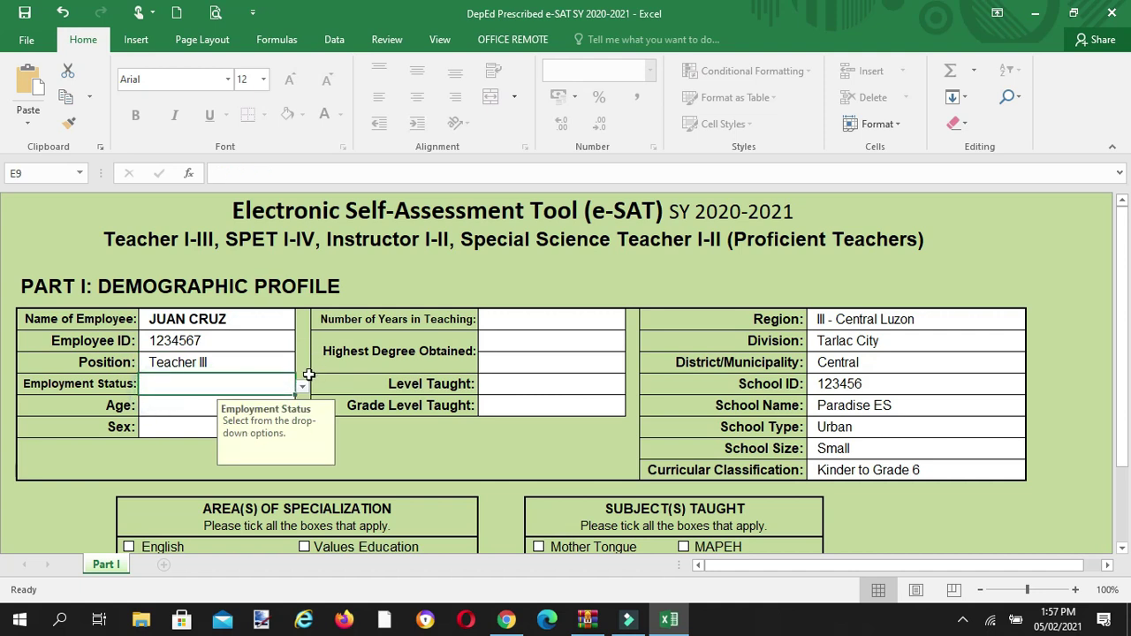
{"action": "left_click", "coordinate": [301, 390]}
{"action": "left_click", "coordinate": [261, 402]}
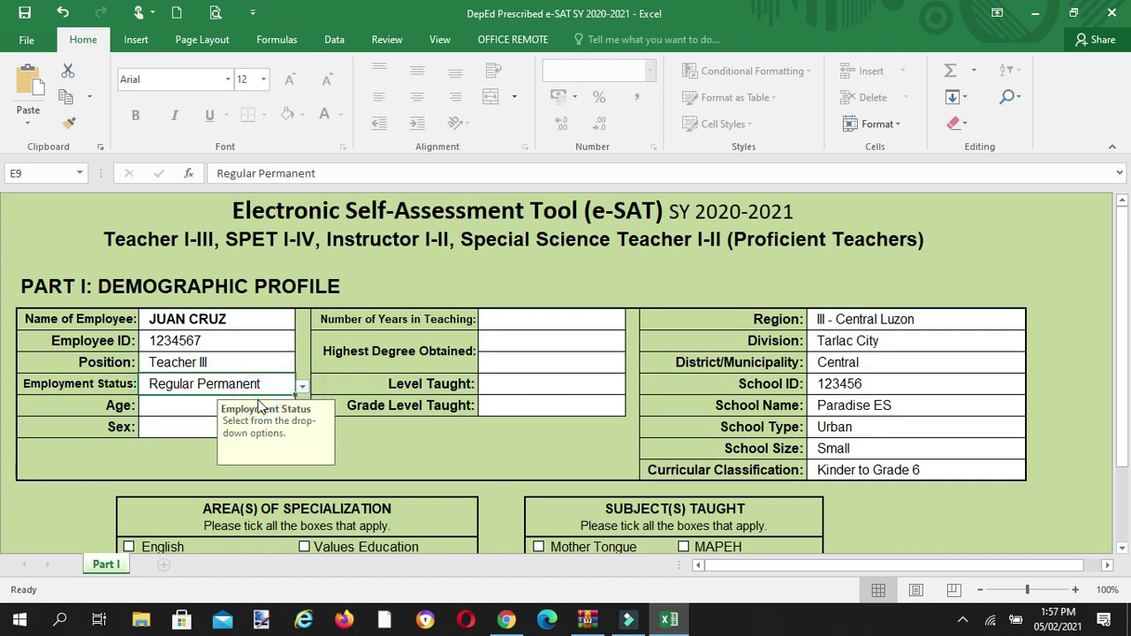
Set Age to 31-35 and Sex to Male.
{"action": "left_click", "coordinate": [171, 407]}
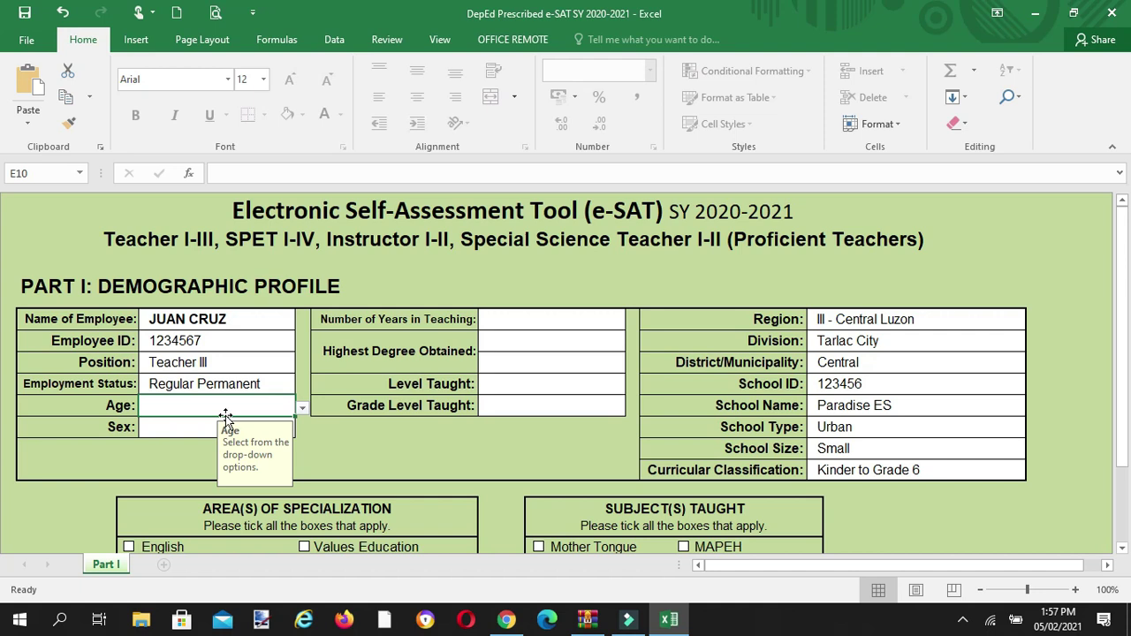
{"action": "left_click", "coordinate": [301, 409]}
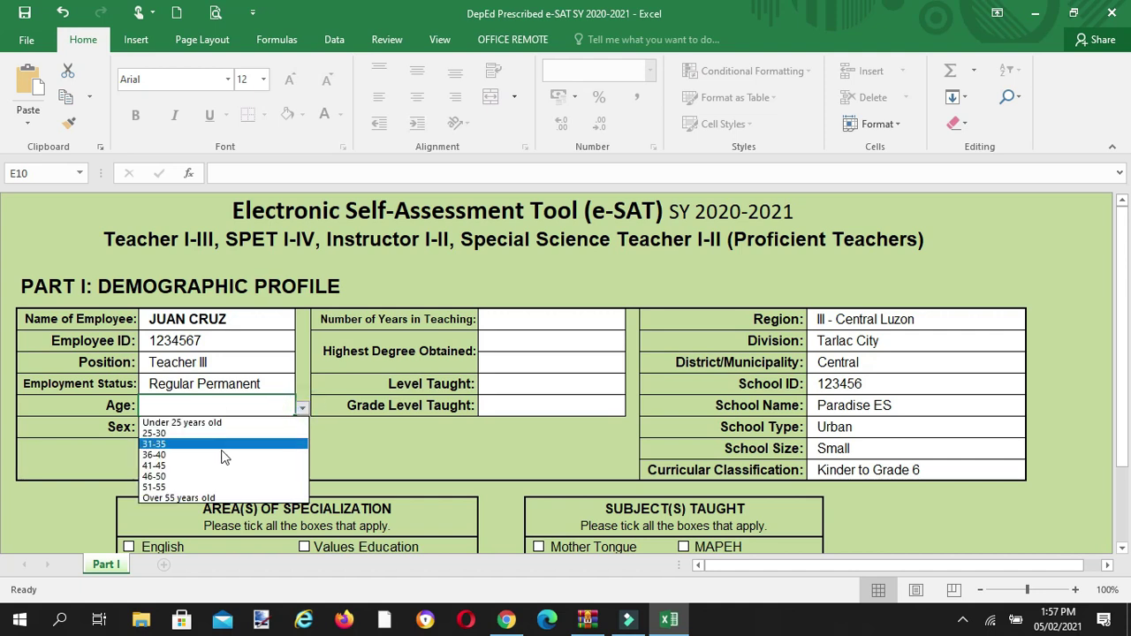
{"action": "left_click", "coordinate": [189, 442]}
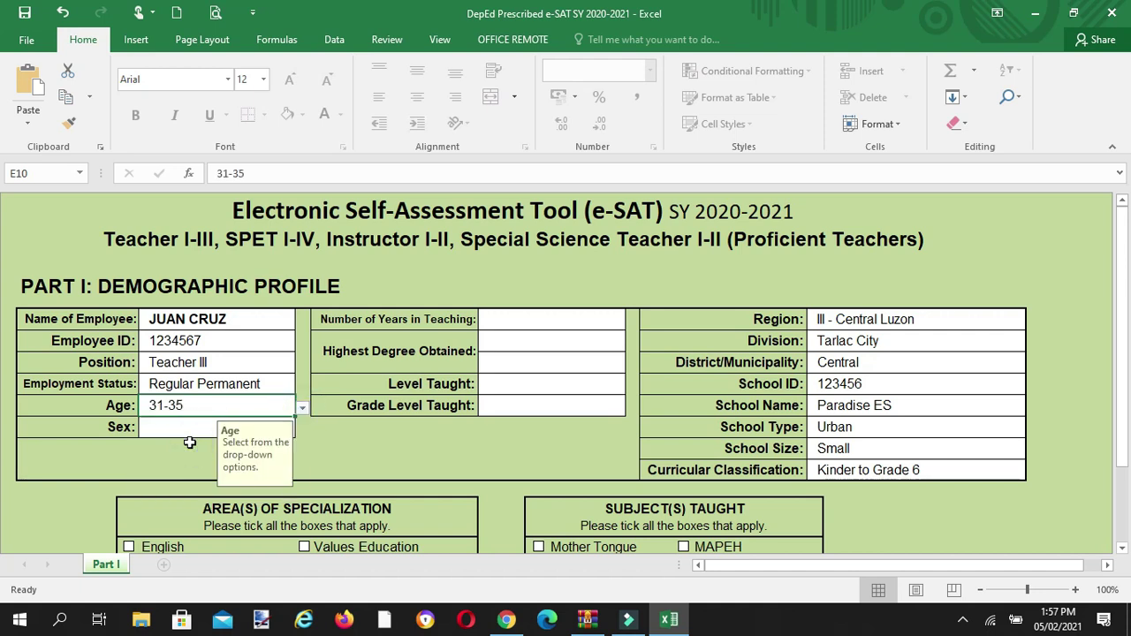
{"action": "left_click", "coordinate": [166, 427]}
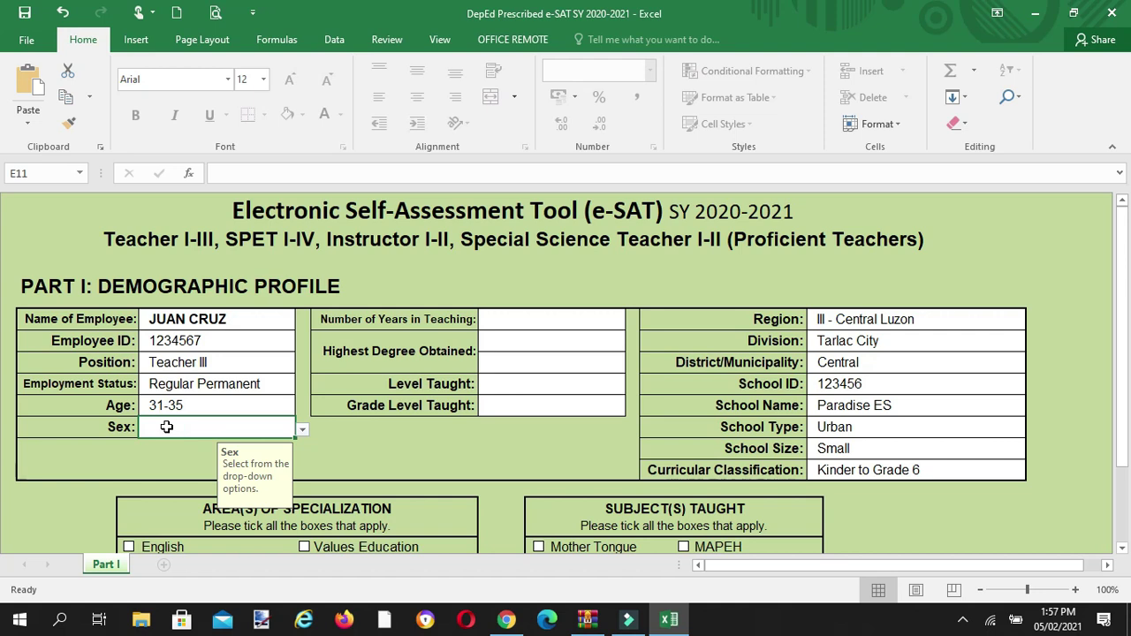
{"action": "left_click", "coordinate": [302, 428]}
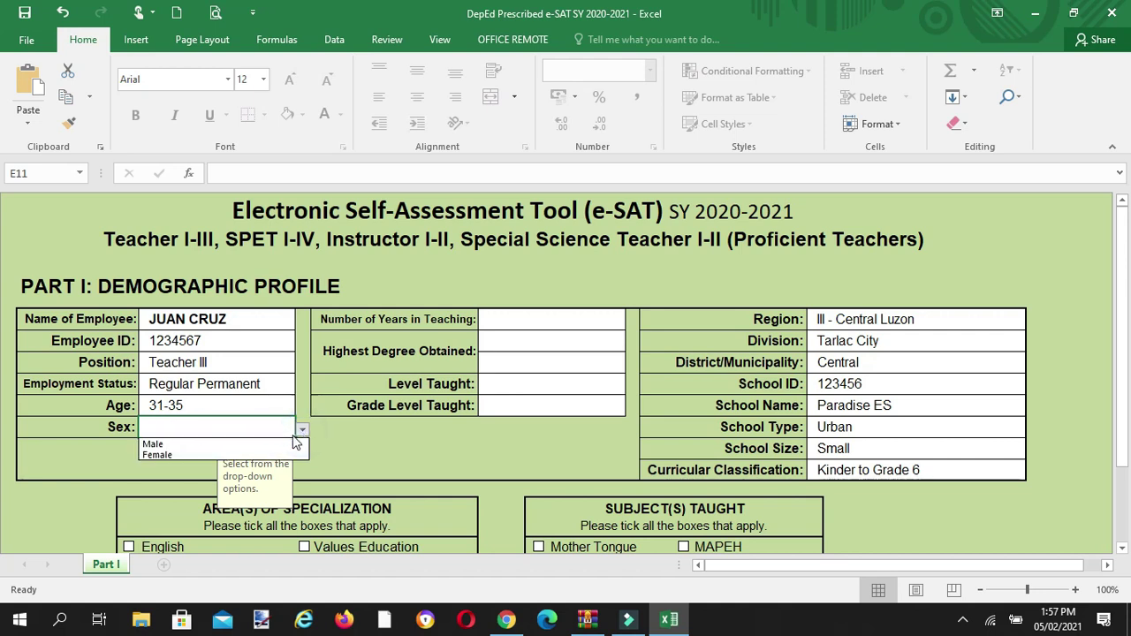
{"action": "left_click", "coordinate": [246, 445]}
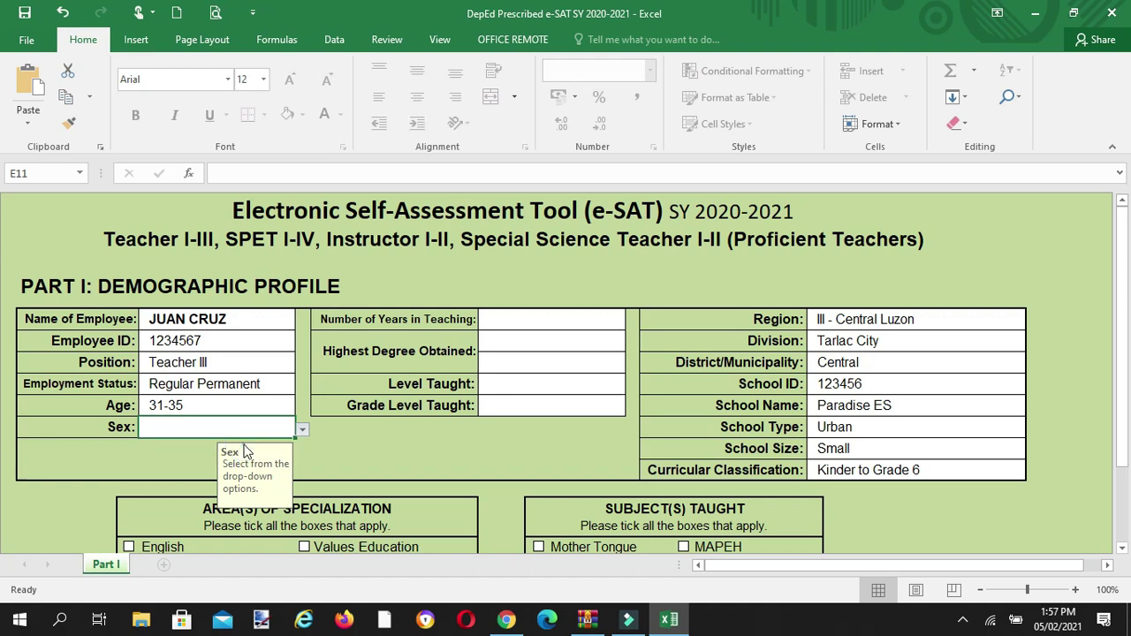
{"action": "left_click", "coordinate": [507, 321]}
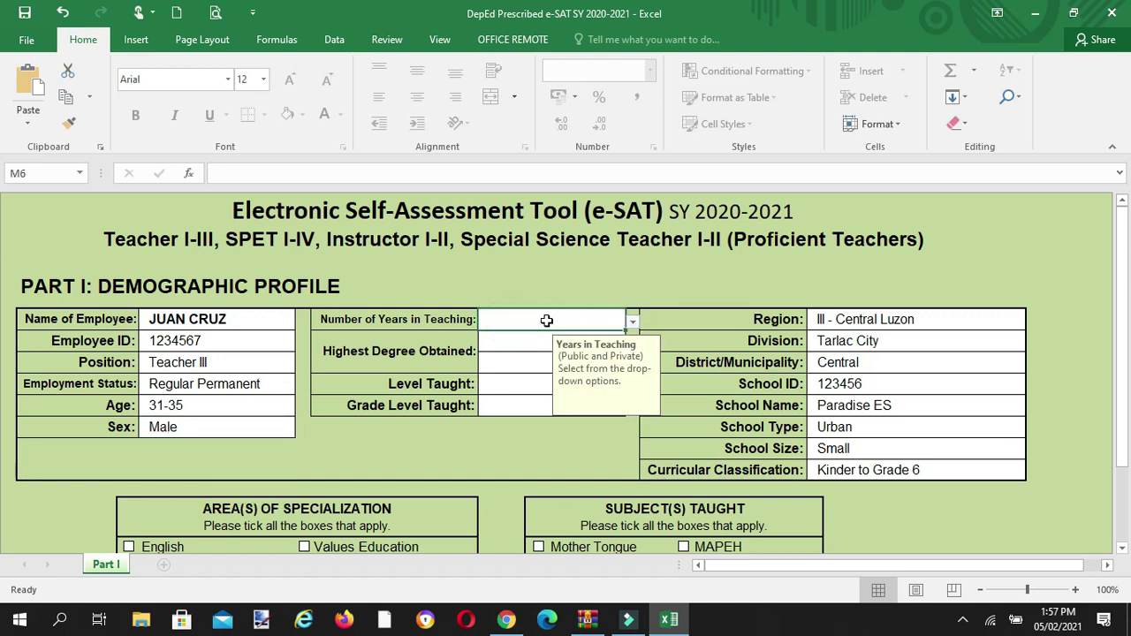
Set Number of Years in Teaching to 4-10 and Highest Degree to Master's Degree.
{"action": "left_click", "coordinate": [632, 323]}
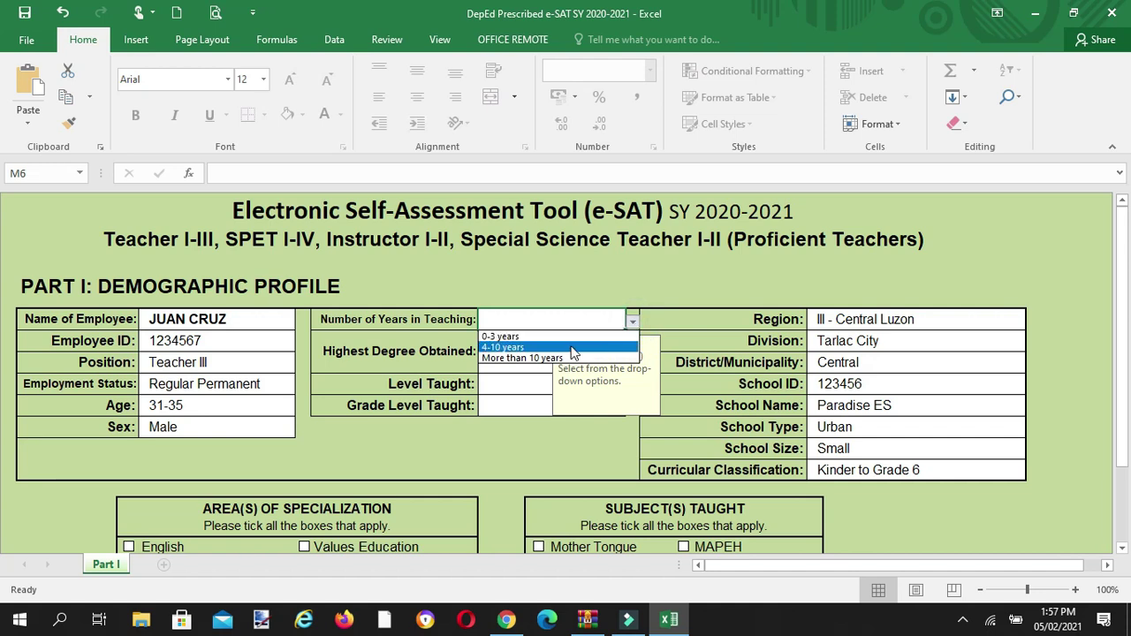
{"action": "left_click", "coordinate": [571, 348]}
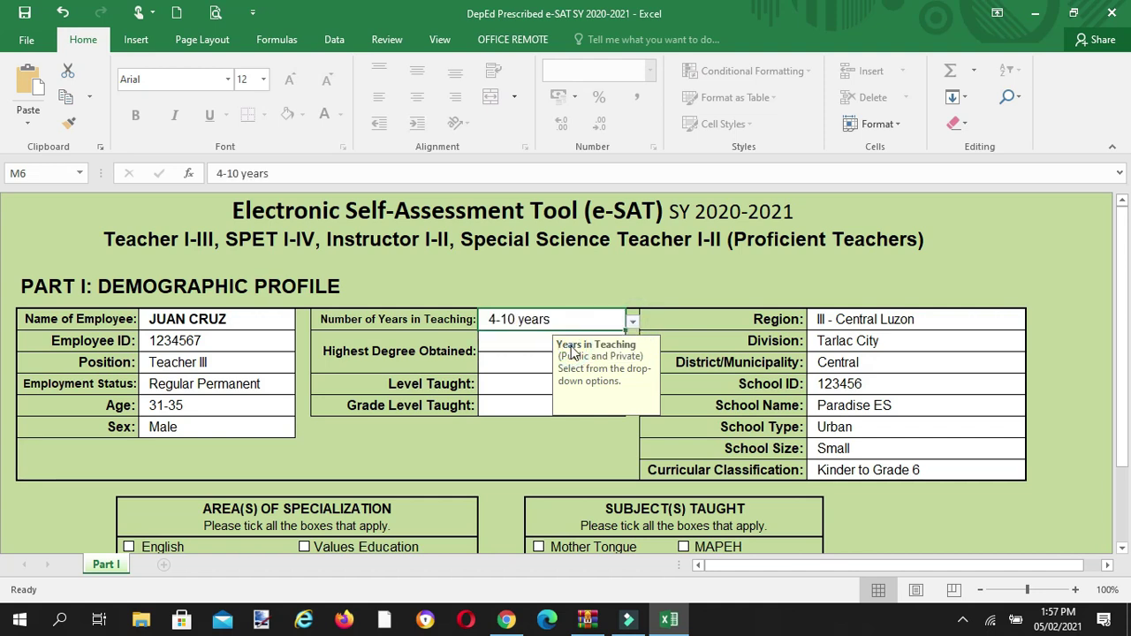
{"action": "left_click", "coordinate": [632, 323]}
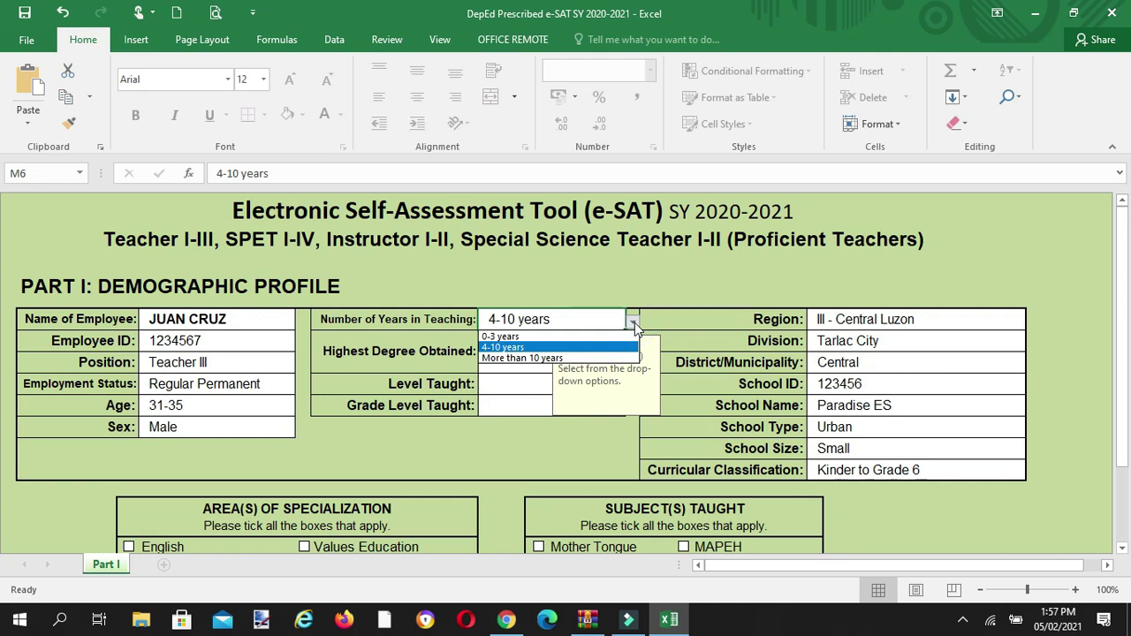
{"action": "key", "text": "Escape"}
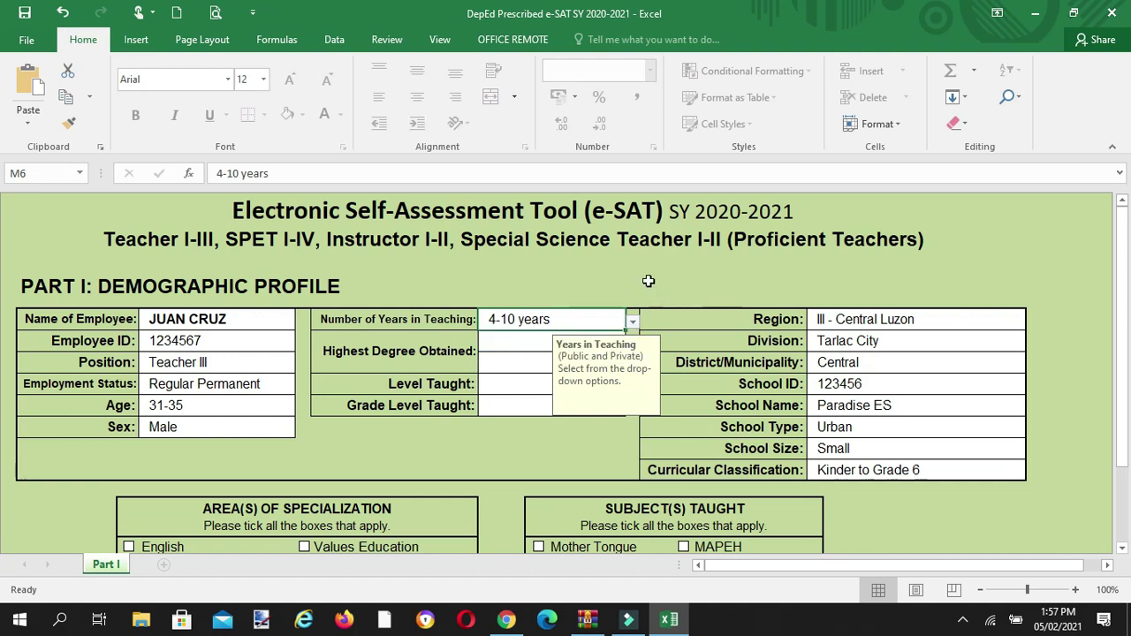
{"action": "left_click", "coordinate": [520, 344]}
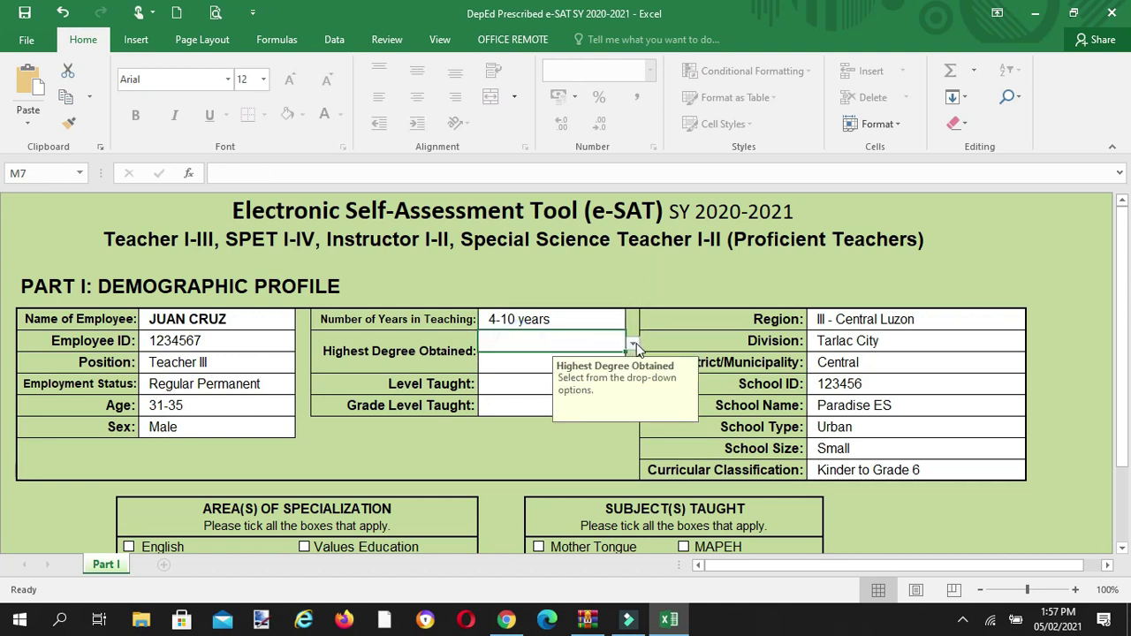
{"action": "left_click", "coordinate": [633, 344]}
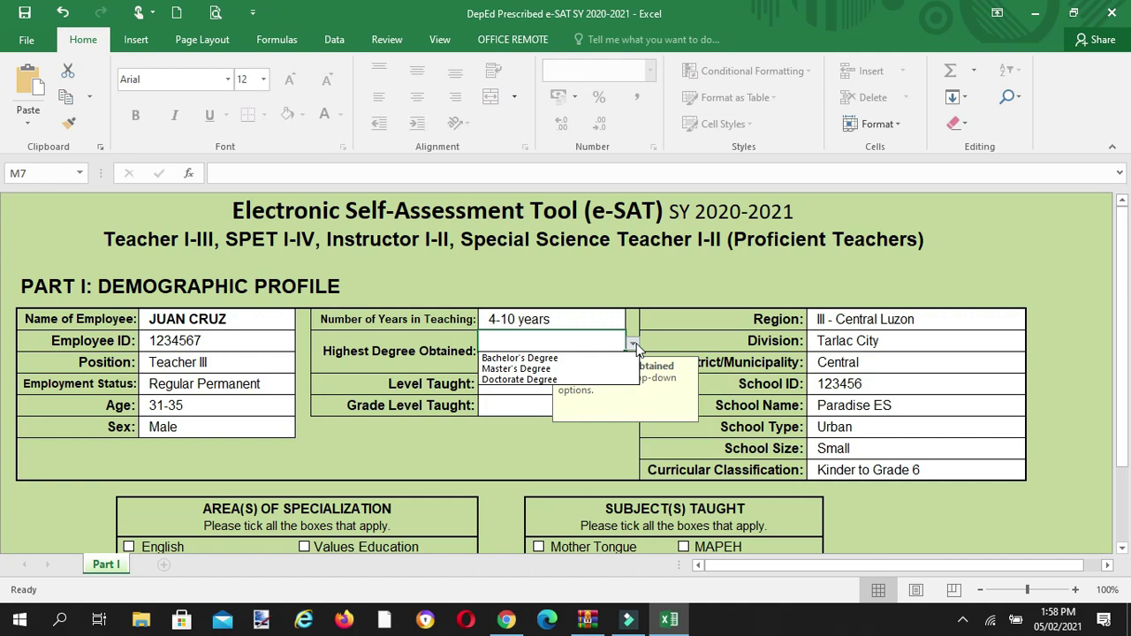
{"action": "left_click", "coordinate": [550, 369]}
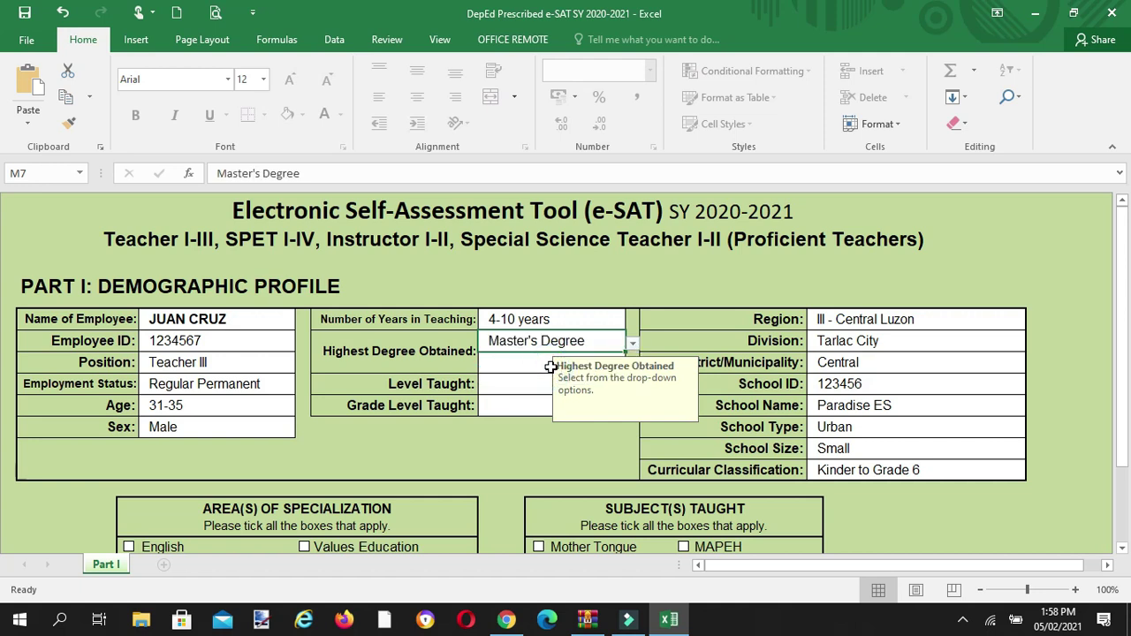
Set Level Taught to Elementary and Grade Level Taught to Grade 6.
{"action": "left_click", "coordinate": [509, 383]}
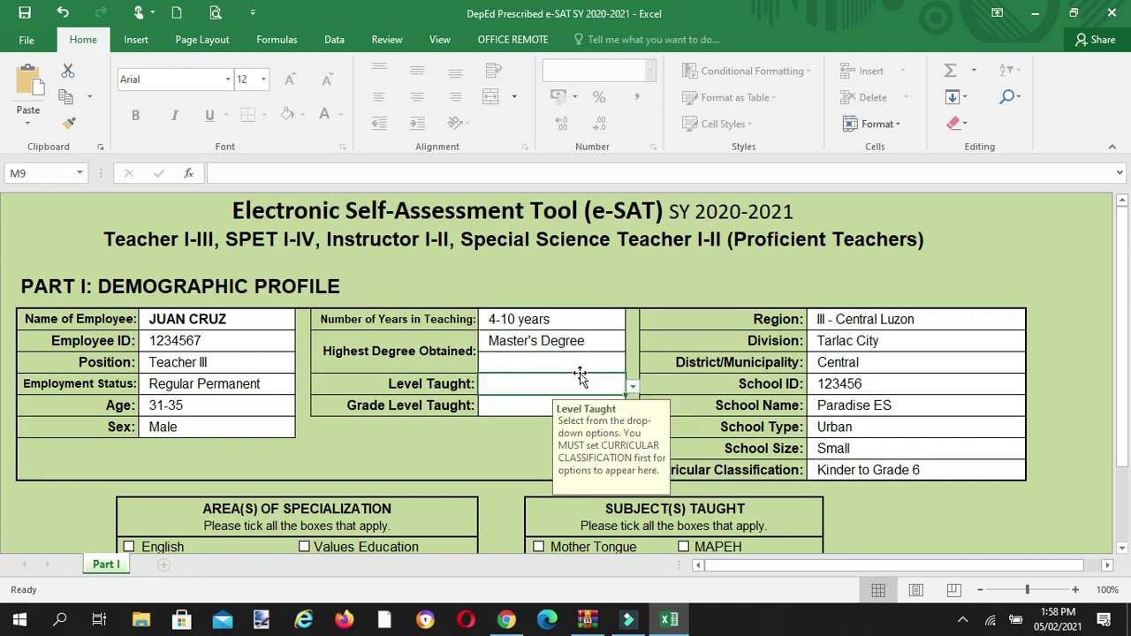
{"action": "left_click", "coordinate": [633, 387]}
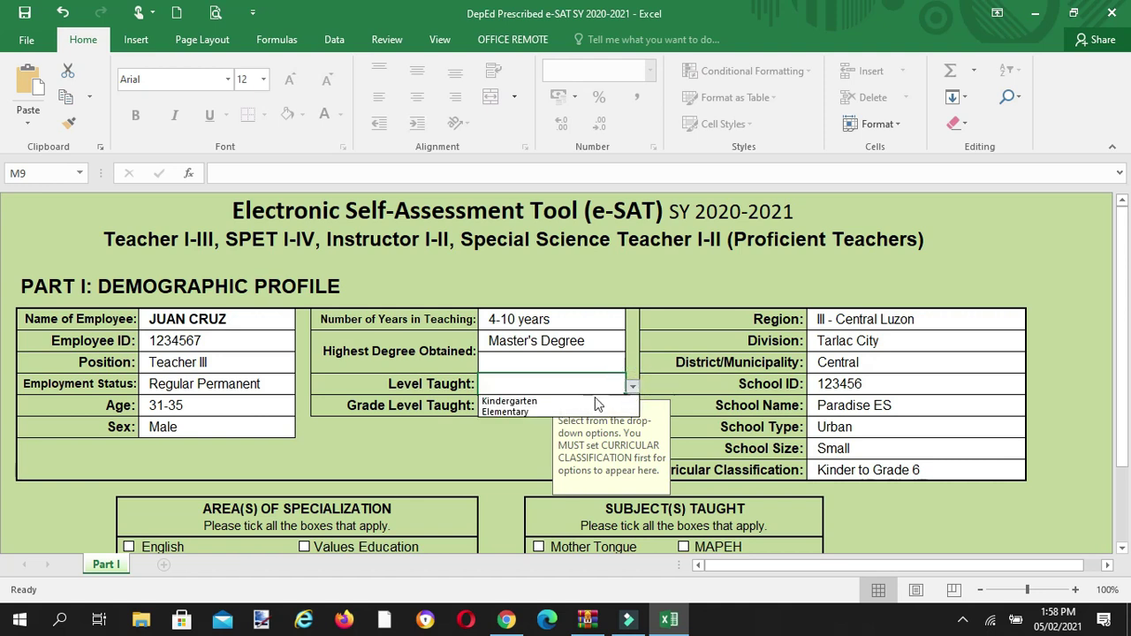
{"action": "left_click", "coordinate": [558, 413]}
{"action": "left_click", "coordinate": [495, 408]}
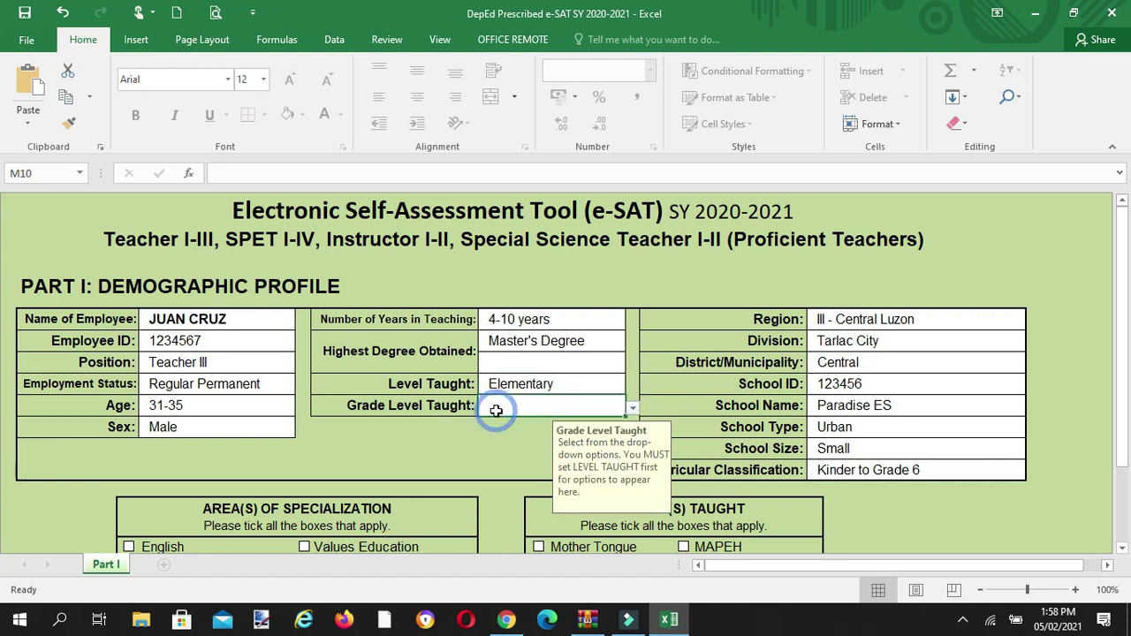
{"action": "left_click", "coordinate": [633, 409]}
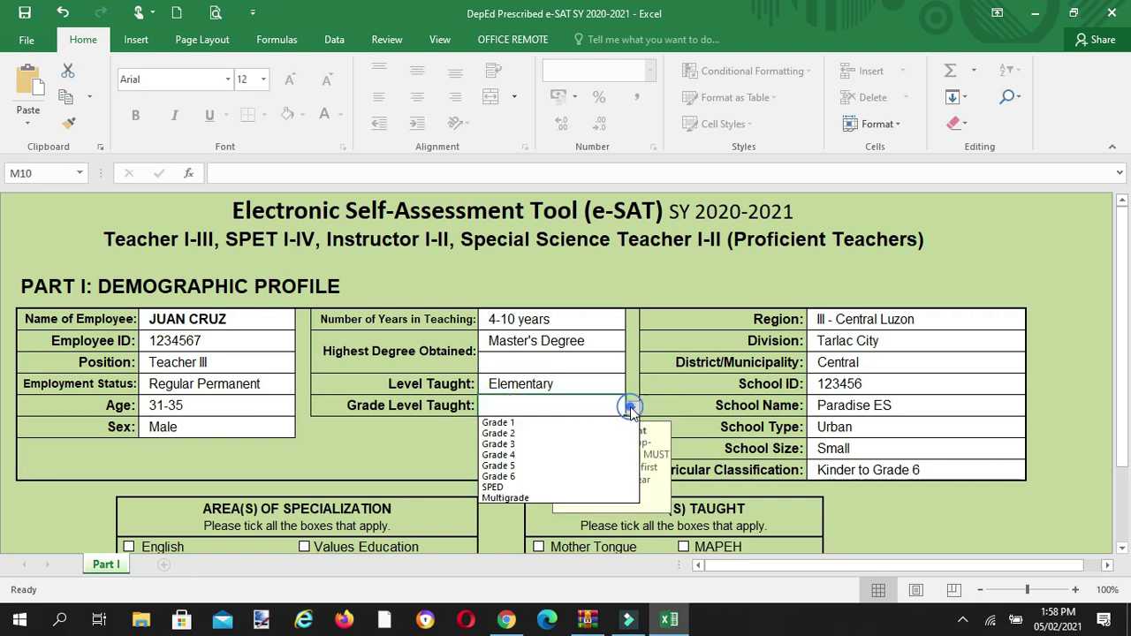
{"action": "left_click", "coordinate": [533, 478]}
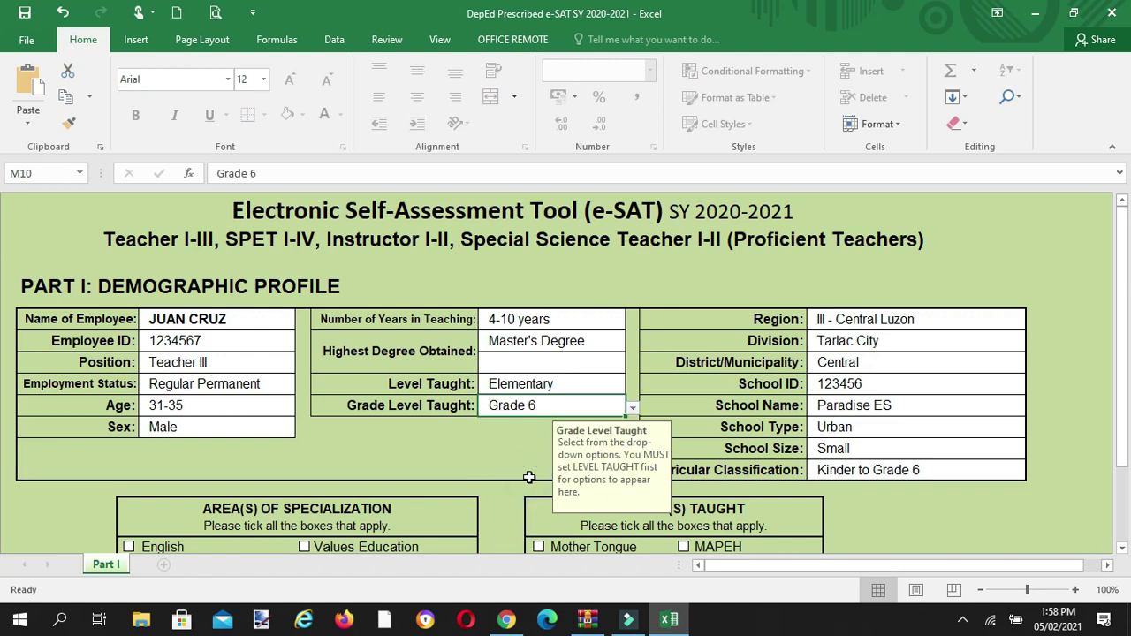
{"action": "left_click_drag", "start_coordinate": [1122, 300], "coordinate": [1115, 381]}
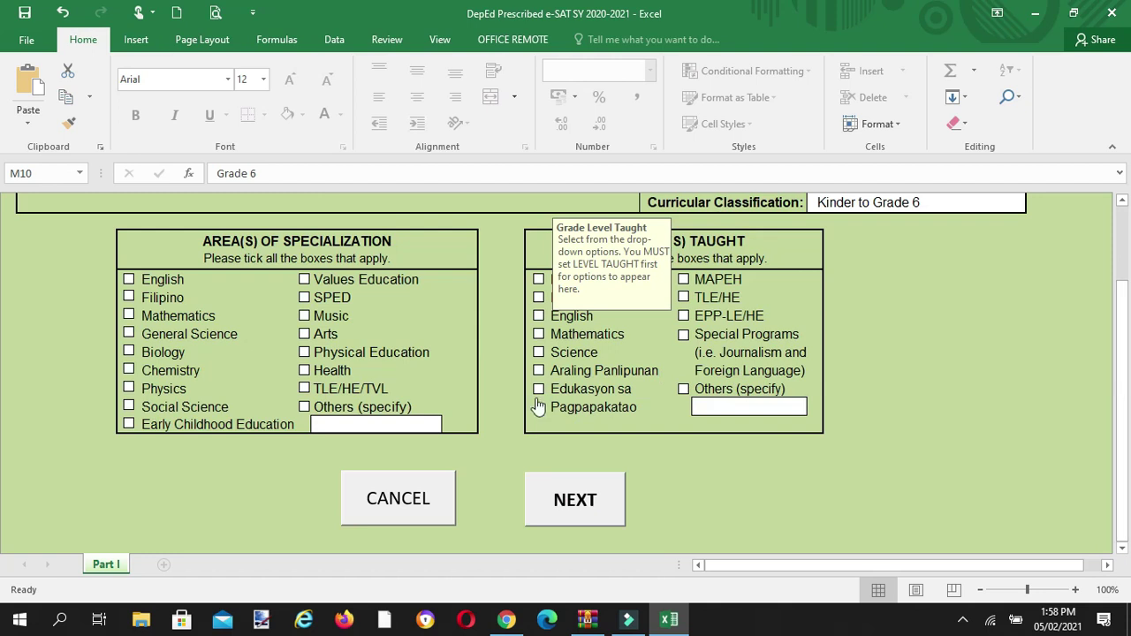
Tick Mathematics as specialization and Mathematics, Science, Araling Panlipunan, EsP, MAPEH, TLE/HE as subjects taught.
{"action": "left_click", "coordinate": [129, 317]}
{"action": "left_click", "coordinate": [885, 292]}
{"action": "left_click", "coordinate": [539, 334]}
{"action": "left_click", "coordinate": [539, 353]}
{"action": "left_click", "coordinate": [539, 371]}
{"action": "left_click", "coordinate": [541, 390]}
{"action": "left_click", "coordinate": [684, 280]}
{"action": "left_click", "coordinate": [686, 300]}
Scroll through the form and click NEXT to go to Part II.
{"action": "left_click_drag", "start_coordinate": [1118, 319], "coordinate": [1112, 221]}
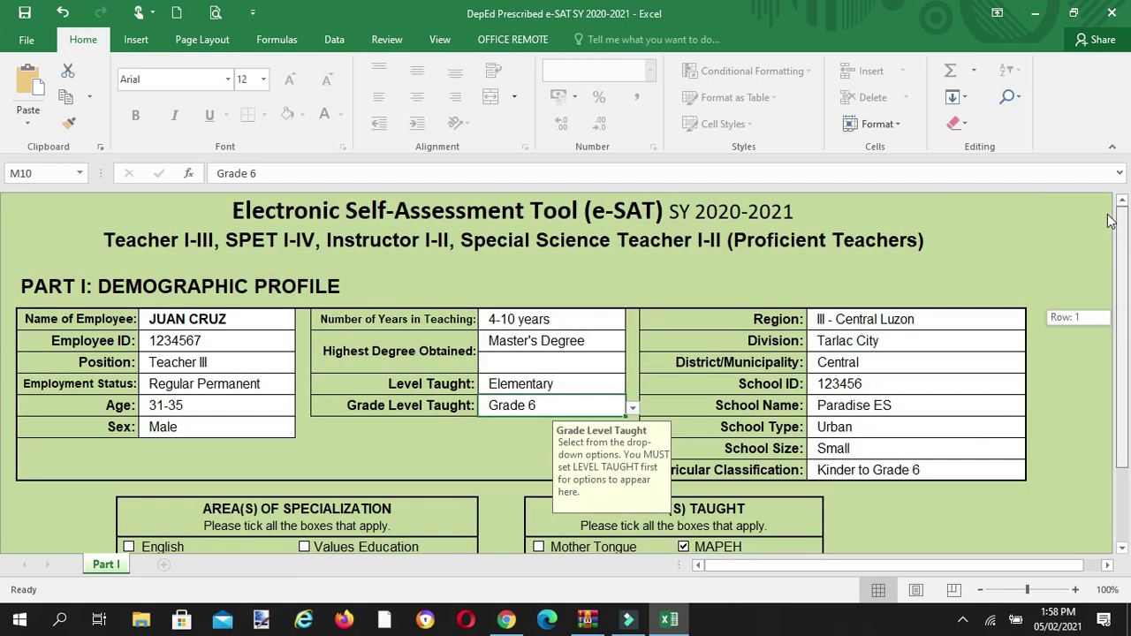
{"action": "left_click_drag", "start_coordinate": [1112, 221], "coordinate": [1127, 306]}
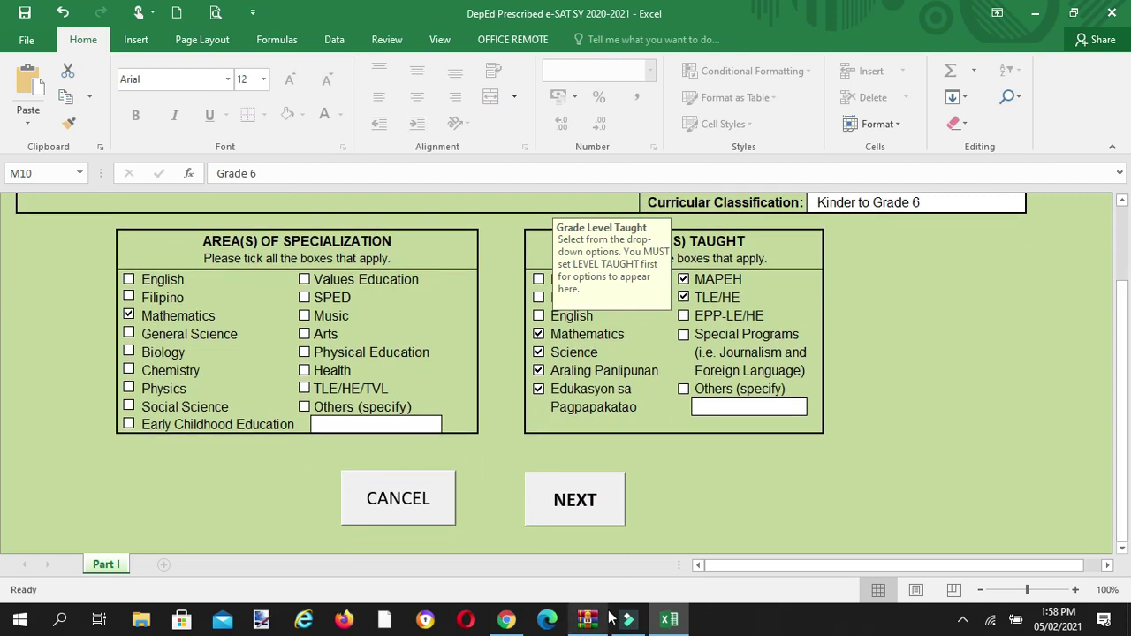
{"action": "left_click", "coordinate": [570, 505]}
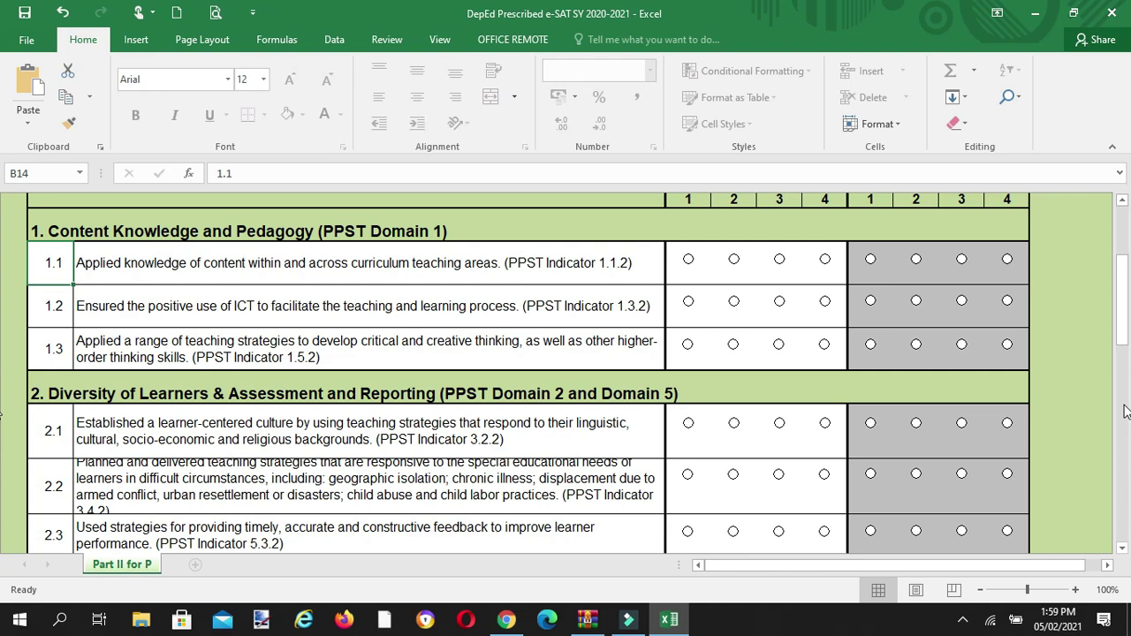
{"action": "left_click_drag", "start_coordinate": [1122, 300], "coordinate": [1120, 228]}
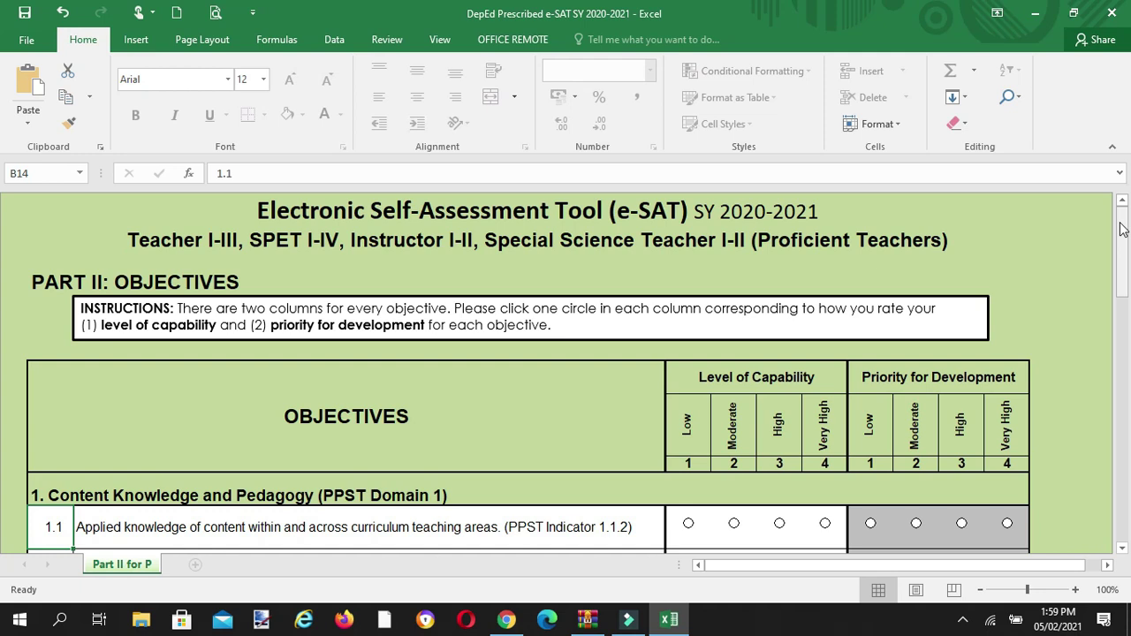
{"action": "left_click_drag", "start_coordinate": [1120, 228], "coordinate": [1124, 254]}
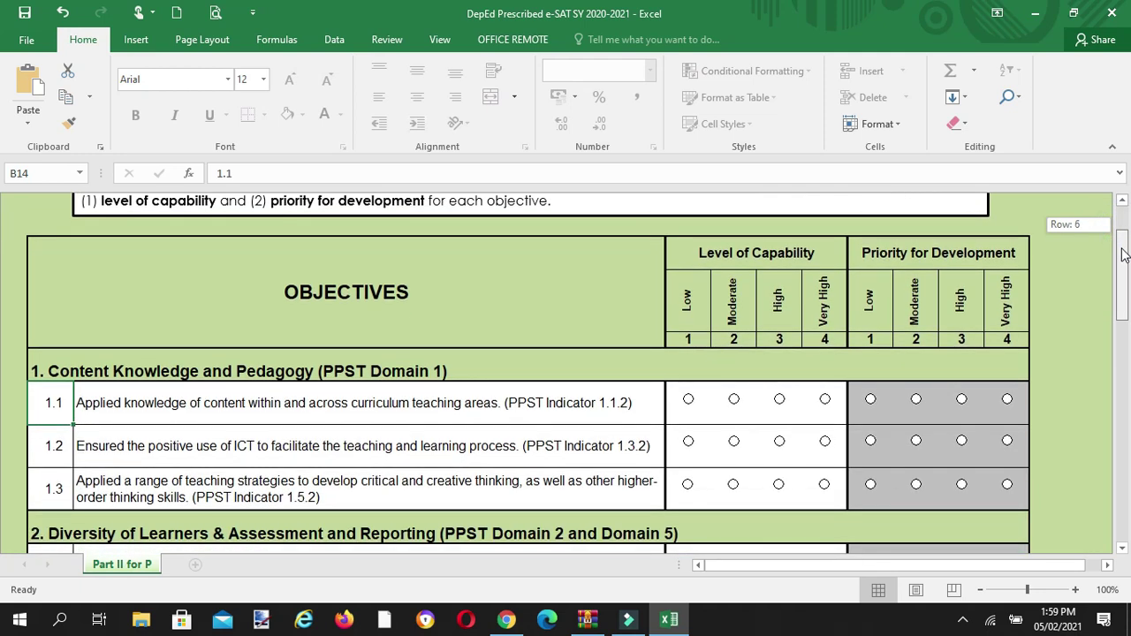
{"action": "left_click_drag", "start_coordinate": [1125, 254], "coordinate": [1122, 264]}
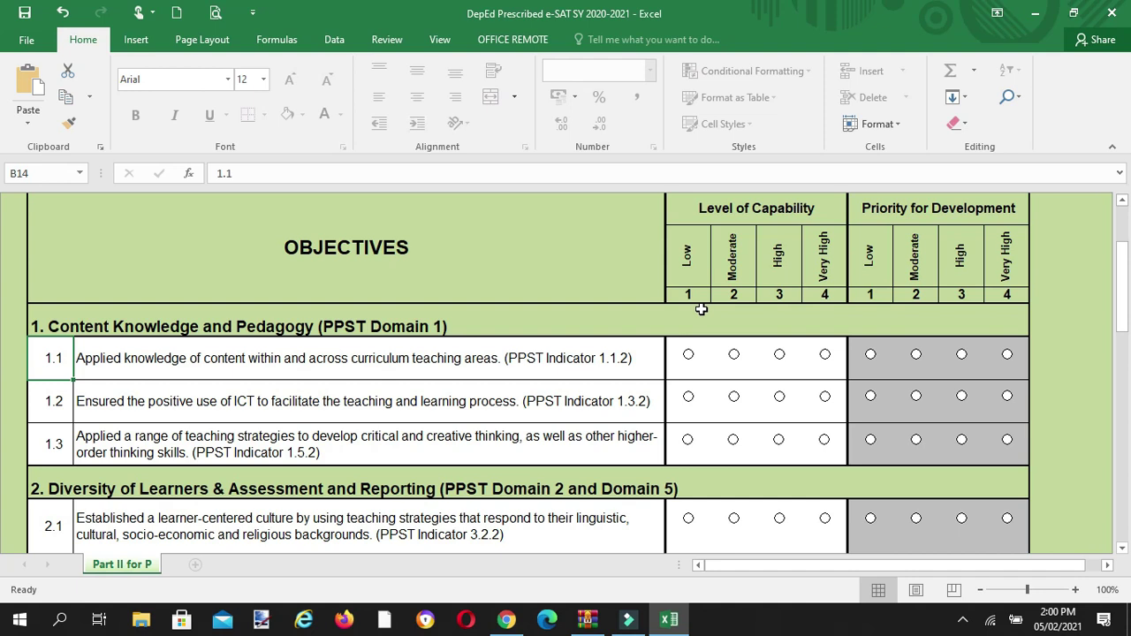
Rate objectives 1.1–1.3: capability High, Moderate, High; priority Moderate, High, Moderate.
{"action": "left_click", "coordinate": [780, 354]}
{"action": "left_click", "coordinate": [734, 396]}
{"action": "left_click", "coordinate": [779, 440]}
{"action": "left_click", "coordinate": [916, 357]}
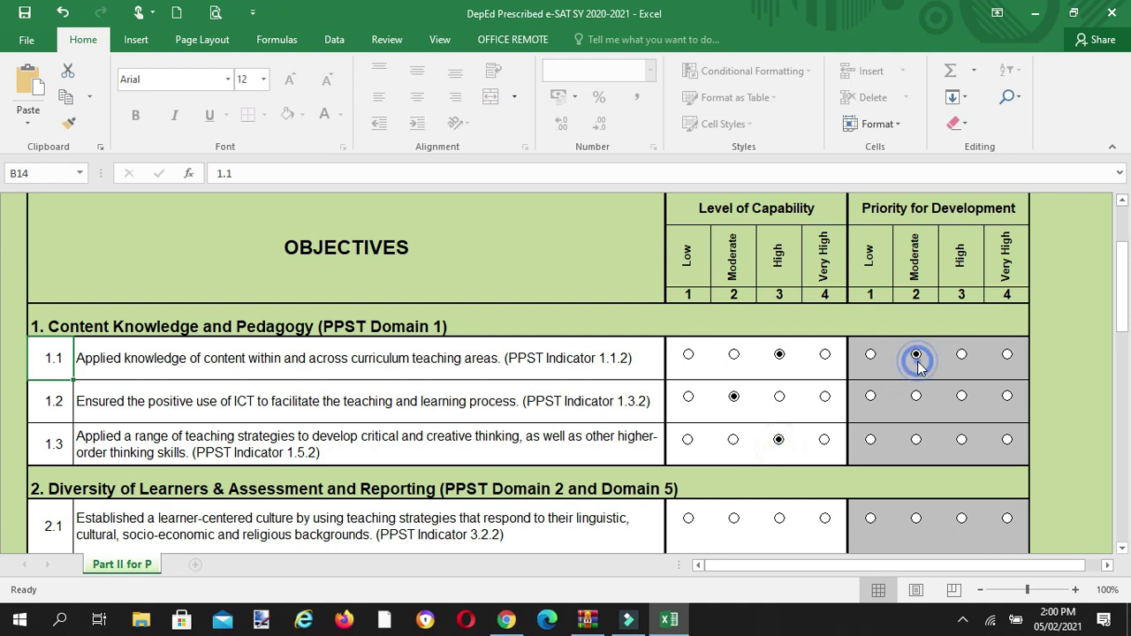
{"action": "left_click", "coordinate": [962, 397]}
{"action": "left_click", "coordinate": [916, 439]}
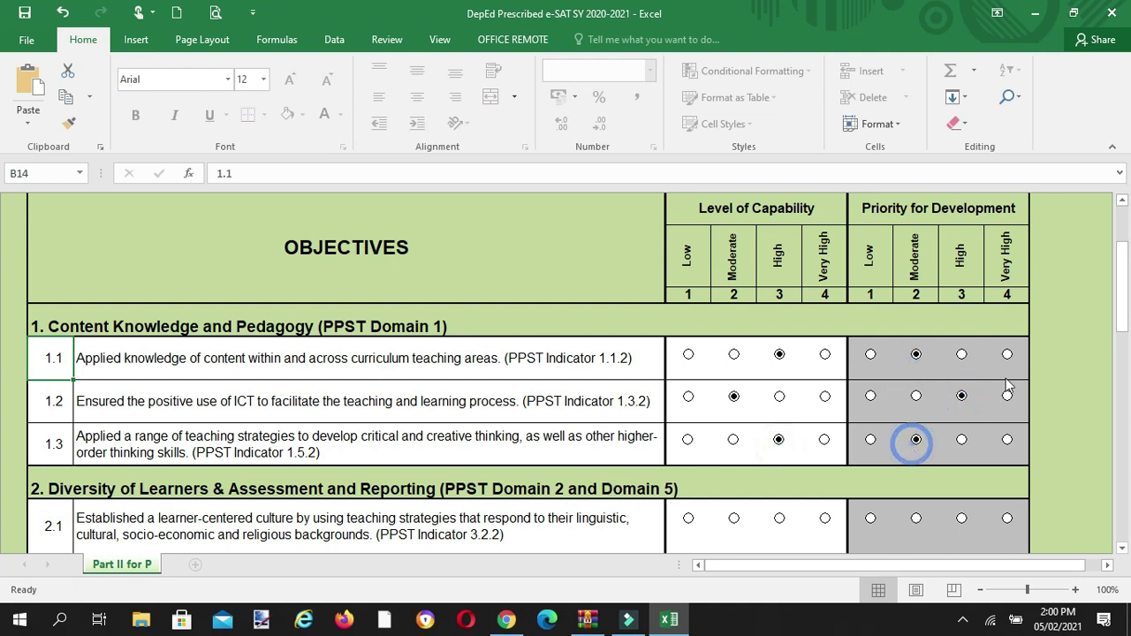
Rate objectives 2.1–2.3: capability Moderate, High, High; development priority High for all three.
{"action": "left_click_drag", "start_coordinate": [1122, 292], "coordinate": [1125, 347]}
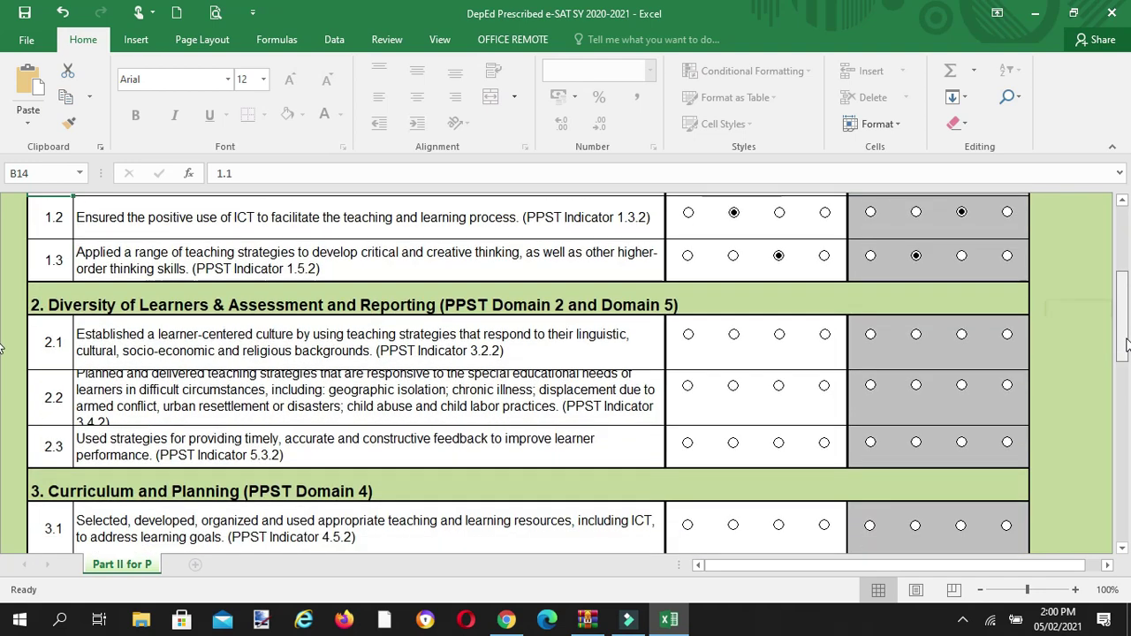
{"action": "left_click", "coordinate": [734, 336]}
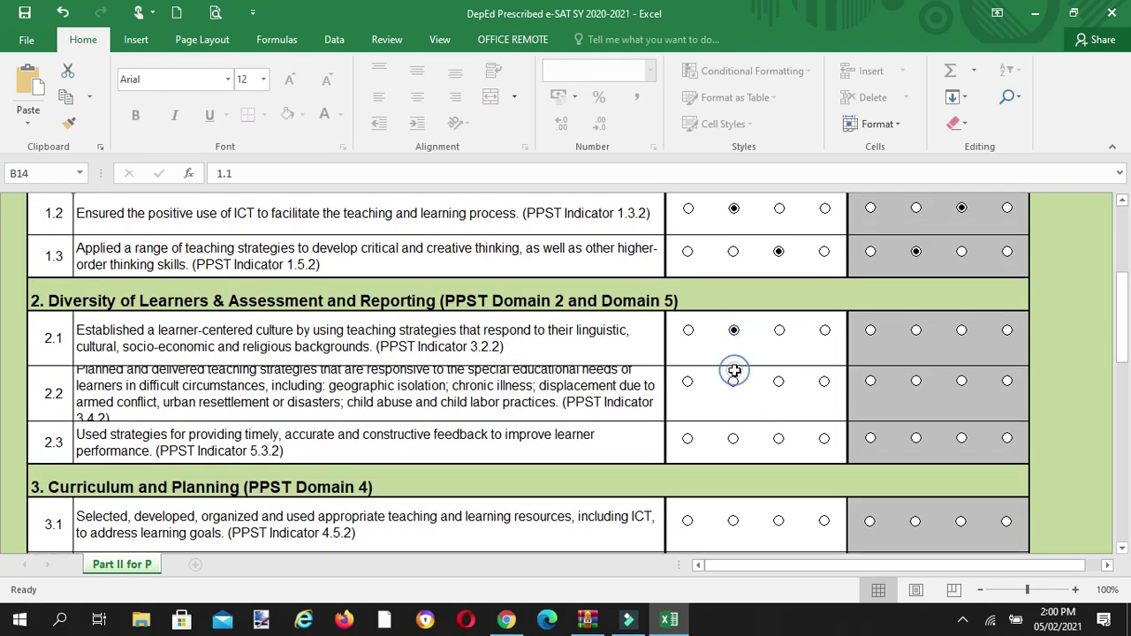
{"action": "left_click", "coordinate": [734, 382]}
{"action": "left_click", "coordinate": [779, 383]}
{"action": "left_click", "coordinate": [779, 439]}
{"action": "left_click", "coordinate": [918, 330]}
{"action": "left_click", "coordinate": [961, 330]}
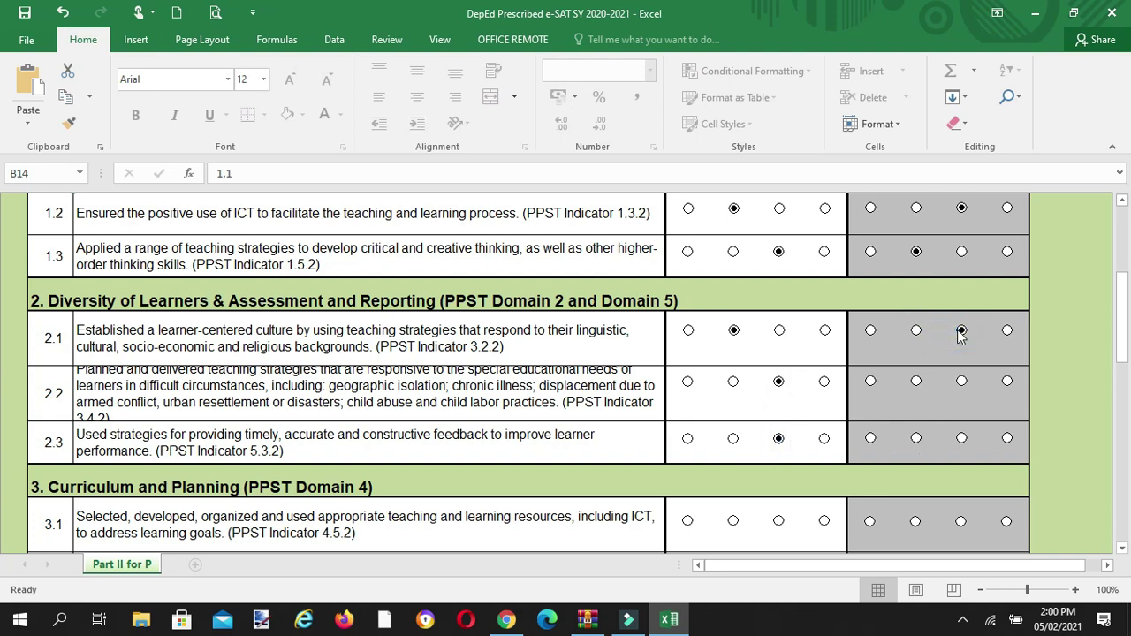
{"action": "left_click", "coordinate": [961, 381]}
{"action": "left_click", "coordinate": [961, 438]}
{"action": "left_click_drag", "start_coordinate": [1123, 322], "coordinate": [1127, 358]}
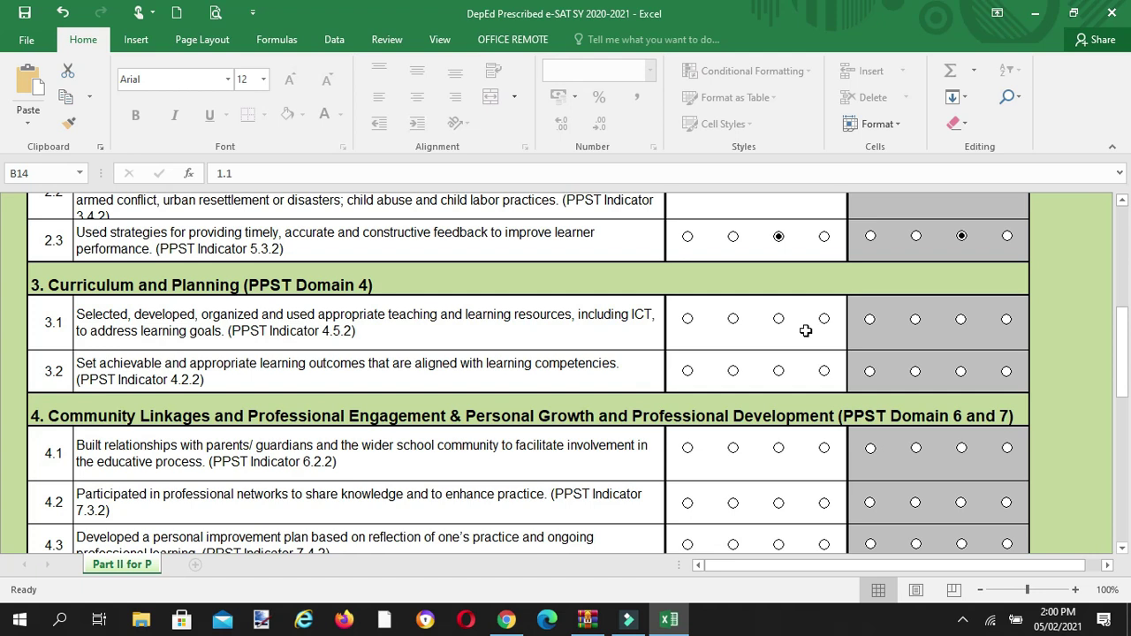
Rate objectives 3.1 and 3.2 High for both capability and development priority.
{"action": "left_click", "coordinate": [779, 320]}
{"action": "left_click", "coordinate": [779, 370]}
{"action": "left_click", "coordinate": [961, 319]}
{"action": "left_click", "coordinate": [961, 372]}
Rate capability level and development priority for objectives 4.1, 4.2 and 4.3.
{"action": "left_click_drag", "start_coordinate": [1122, 366], "coordinate": [1127, 407]}
{"action": "left_click", "coordinate": [733, 248]}
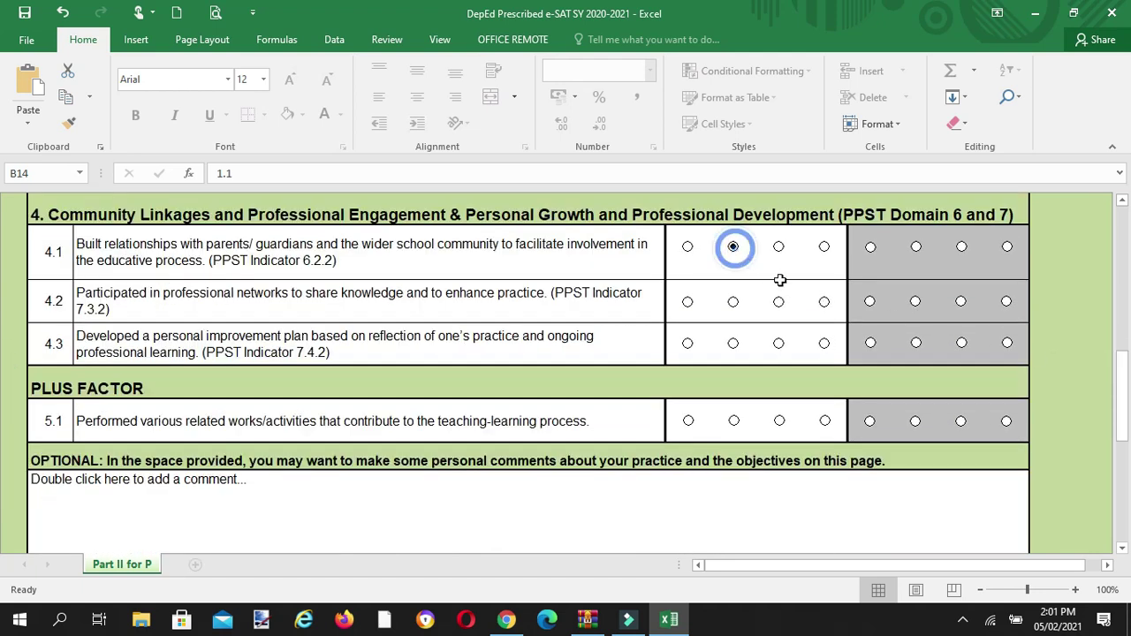
{"action": "left_click", "coordinate": [778, 303]}
{"action": "left_click", "coordinate": [734, 344]}
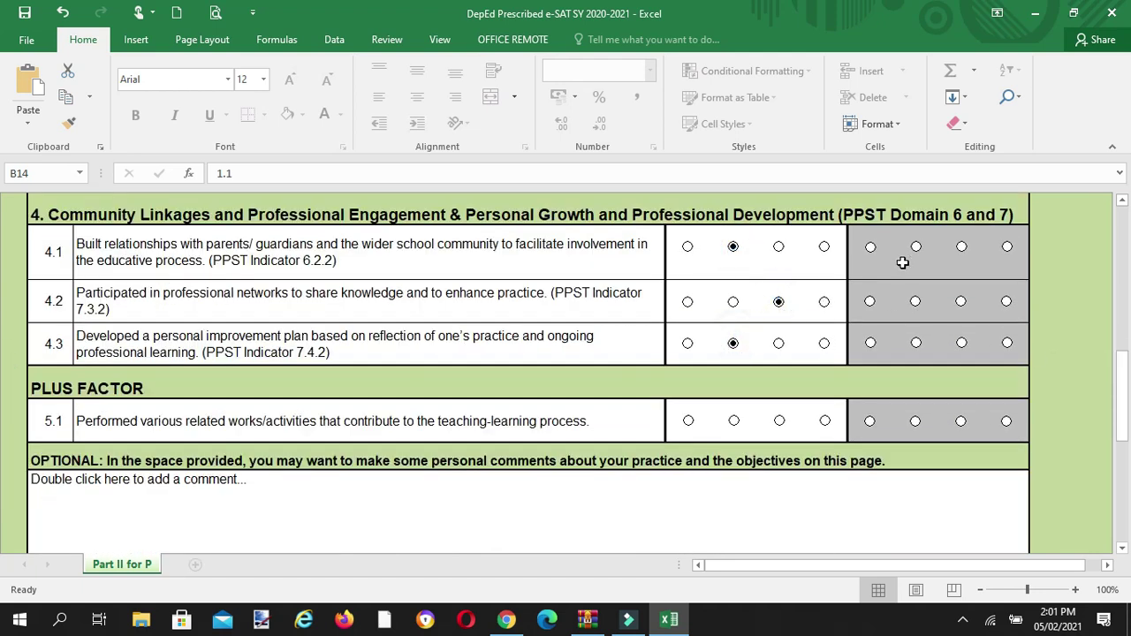
{"action": "left_click", "coordinate": [915, 249]}
{"action": "left_click", "coordinate": [961, 302]}
{"action": "left_click", "coordinate": [962, 344]}
Rate Plus Factor item 5.1 for capability level and development priority.
{"action": "mouse_move", "coordinate": [1124, 389]}
{"action": "left_mouse_down"}
{"action": "mouse_move", "coordinate": [1128, 270]}
{"action": "mouse_move", "coordinate": [1128, 408]}
{"action": "mouse_move", "coordinate": [1121, 283]}
{"action": "mouse_move", "coordinate": [1119, 406]}
{"action": "left_mouse_up"}
{"action": "left_click", "coordinate": [779, 421]}
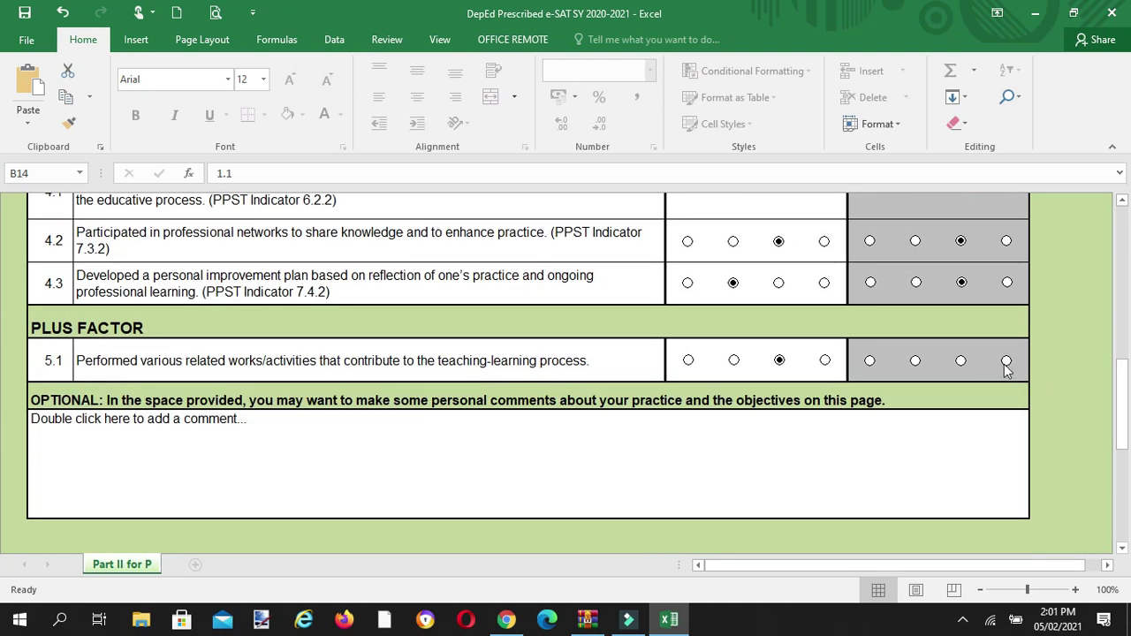
{"action": "left_click", "coordinate": [960, 361]}
Leave the Part II optional comment box empty and go on to the Part III sheet.
{"action": "double_click", "coordinate": [442, 429]}
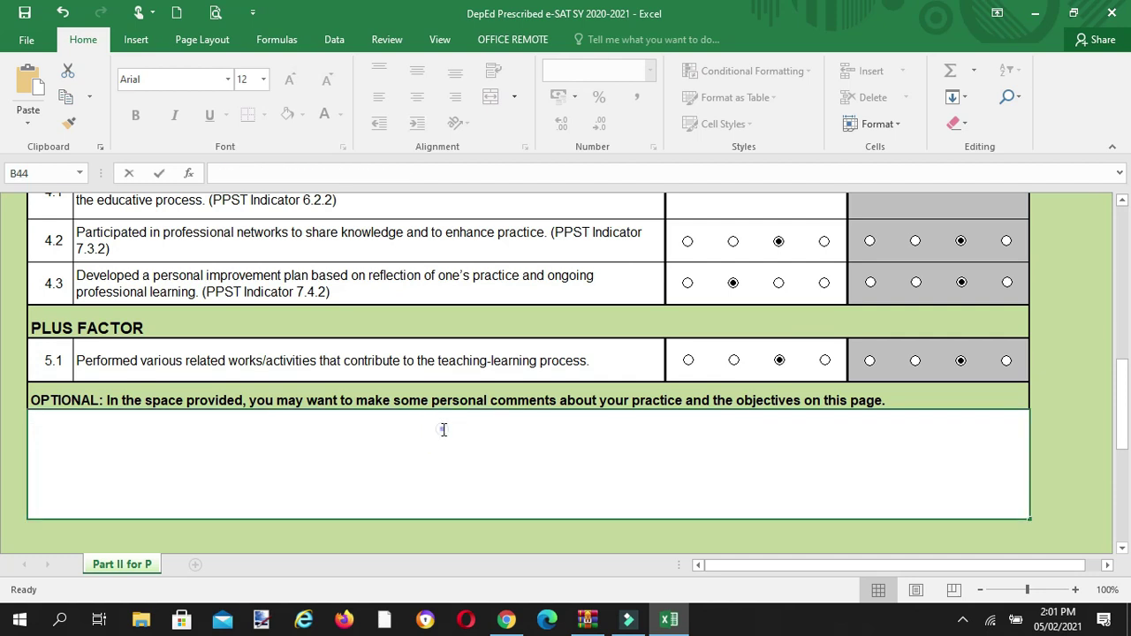
{"action": "type", "text": "sahckhasckhasj"}
{"action": "key", "text": "BackSpace"}
{"action": "key", "text": "BackSpace"}
{"action": "key", "text": "BackSpace"}
{"action": "key", "text": "BackSpace"}
{"action": "key", "text": "BackSpace"}
{"action": "key", "text": "BackSpace"}
{"action": "key", "text": "BackSpace"}
{"action": "key", "text": "BackSpace"}
{"action": "key", "text": "BackSpace"}
{"action": "key", "text": "BackSpace"}
{"action": "key", "text": "BackSpace"}
{"action": "key", "text": "BackSpace"}
{"action": "key", "text": "BackSpace"}
{"action": "key", "text": "BackSpace"}
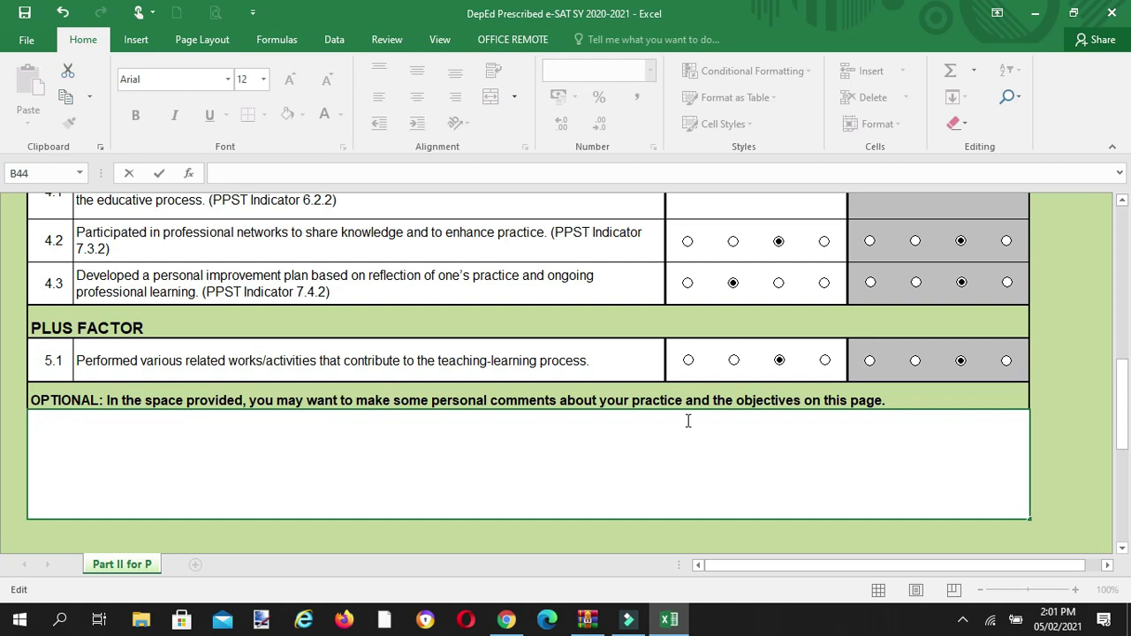
{"action": "left_click_drag", "start_coordinate": [1125, 437], "coordinate": [1124, 473]}
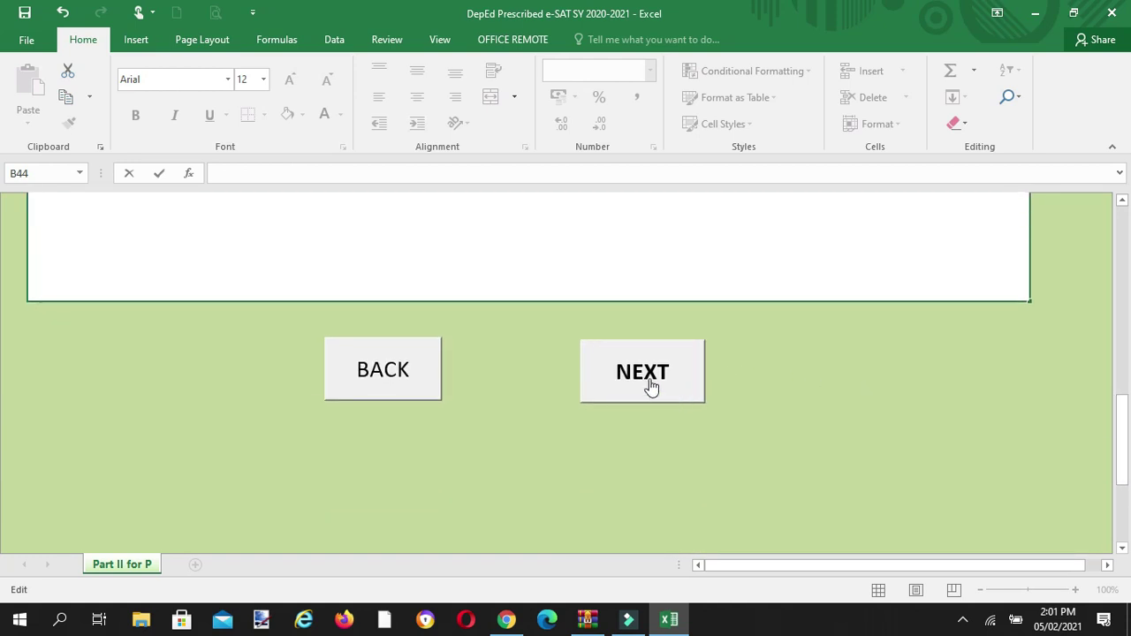
{"action": "left_click", "coordinate": [651, 381]}
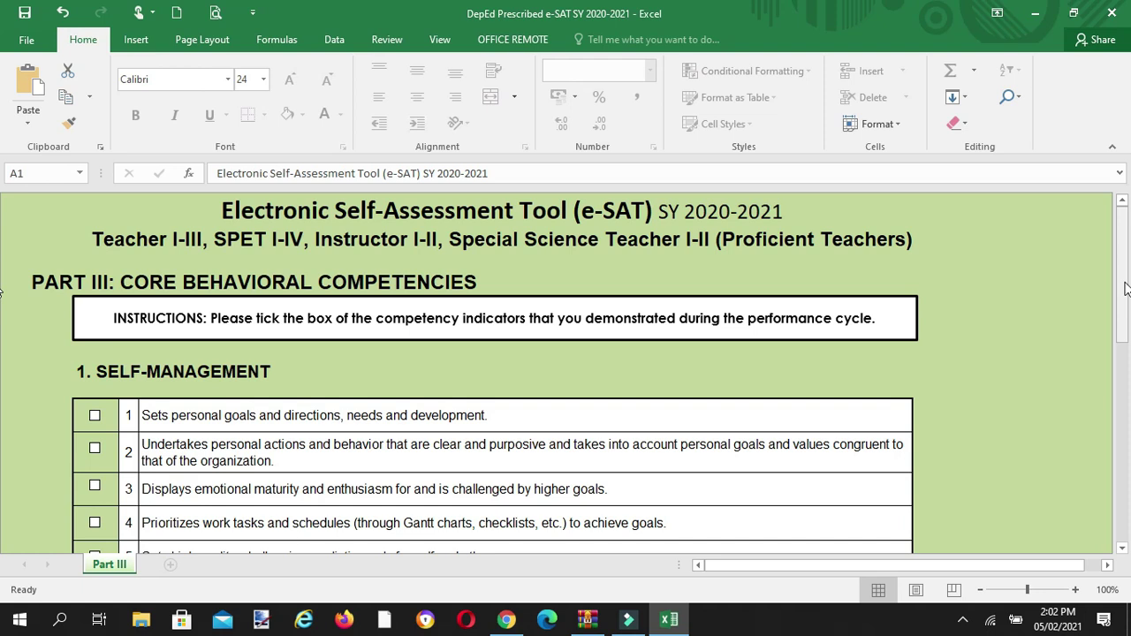
{"action": "mouse_move", "coordinate": [1126, 289]}
{"action": "left_mouse_down"}
{"action": "mouse_move", "coordinate": [1128, 478]}
{"action": "mouse_move", "coordinate": [1117, 289]}
{"action": "left_mouse_up"}
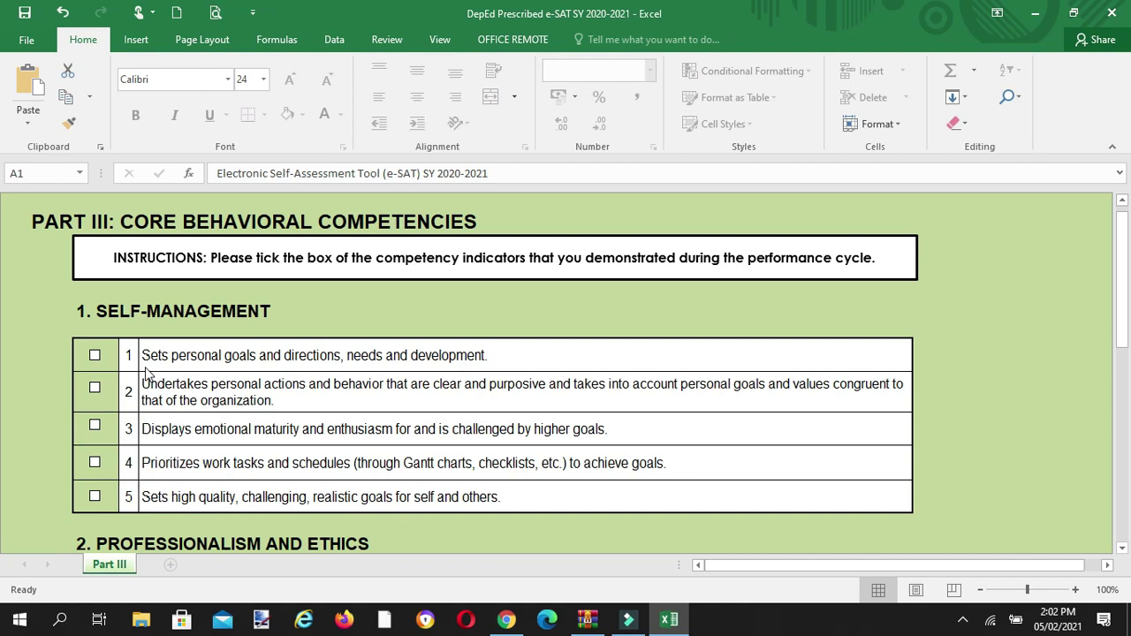
Tick Self-Management indicators 1–3, Professionalism and Ethics 1–3, and Results Focus indicators 2–3.
{"action": "left_click", "coordinate": [94, 356]}
{"action": "left_click", "coordinate": [95, 385]}
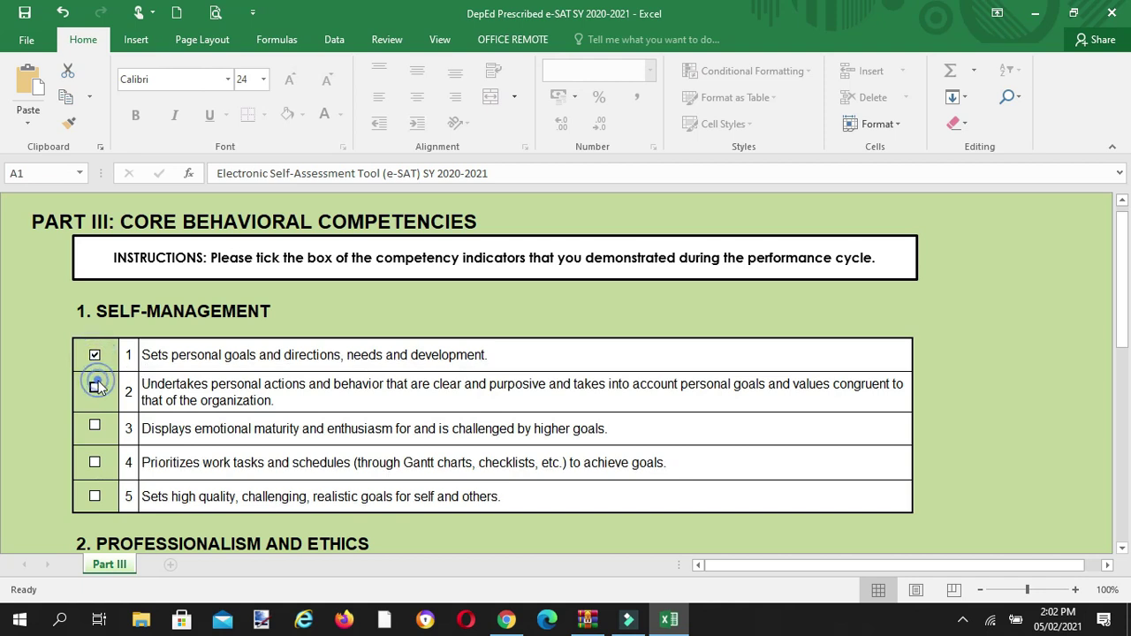
{"action": "left_click", "coordinate": [94, 426]}
{"action": "left_click_drag", "start_coordinate": [1125, 307], "coordinate": [1125, 344]}
{"action": "left_click", "coordinate": [95, 334]}
{"action": "left_click", "coordinate": [95, 371]}
{"action": "left_click", "coordinate": [94, 404]}
{"action": "left_click_drag", "start_coordinate": [1120, 357], "coordinate": [1121, 403]}
{"action": "left_click", "coordinate": [95, 295]}
{"action": "left_click", "coordinate": [94, 329]}
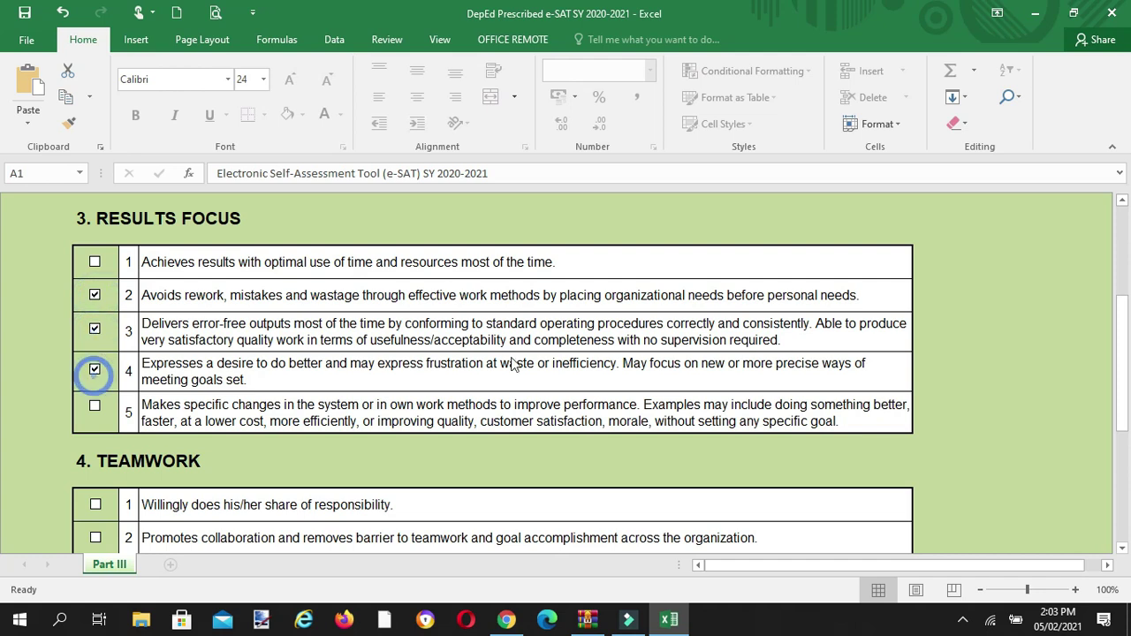
{"action": "left_click_drag", "start_coordinate": [1123, 349], "coordinate": [1124, 369]}
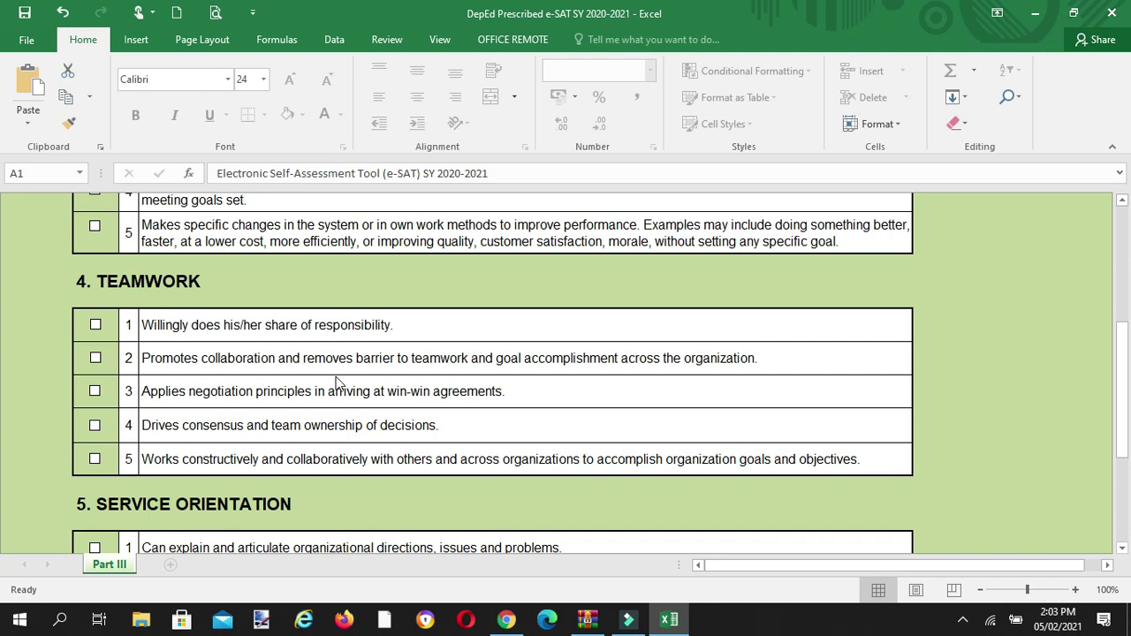
Tick Teamwork 1–3, Service Orientation 1–3 and Innovation 1 and 4, then save Part III.
{"action": "left_click", "coordinate": [94, 324]}
{"action": "left_click", "coordinate": [95, 354]}
{"action": "left_click", "coordinate": [95, 391]}
{"action": "left_click_drag", "start_coordinate": [1124, 364], "coordinate": [1126, 400]}
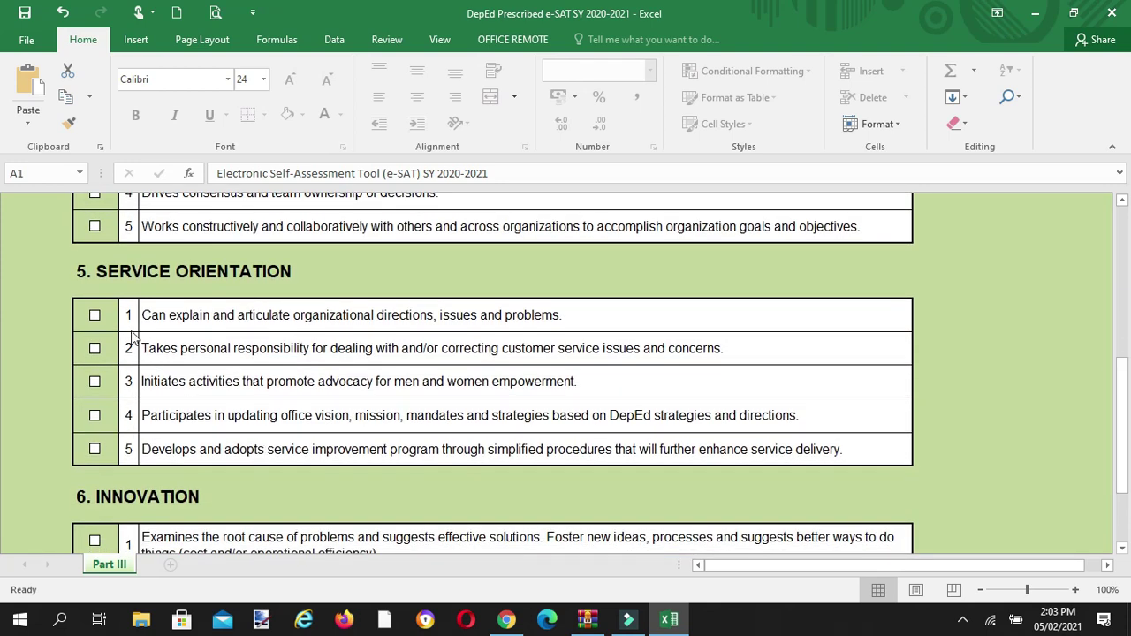
{"action": "left_click", "coordinate": [94, 315]}
{"action": "left_click", "coordinate": [95, 348]}
{"action": "left_click", "coordinate": [95, 381]}
{"action": "left_click_drag", "start_coordinate": [1125, 370], "coordinate": [1126, 410]}
{"action": "left_click", "coordinate": [95, 430]}
{"action": "left_click", "coordinate": [95, 317]}
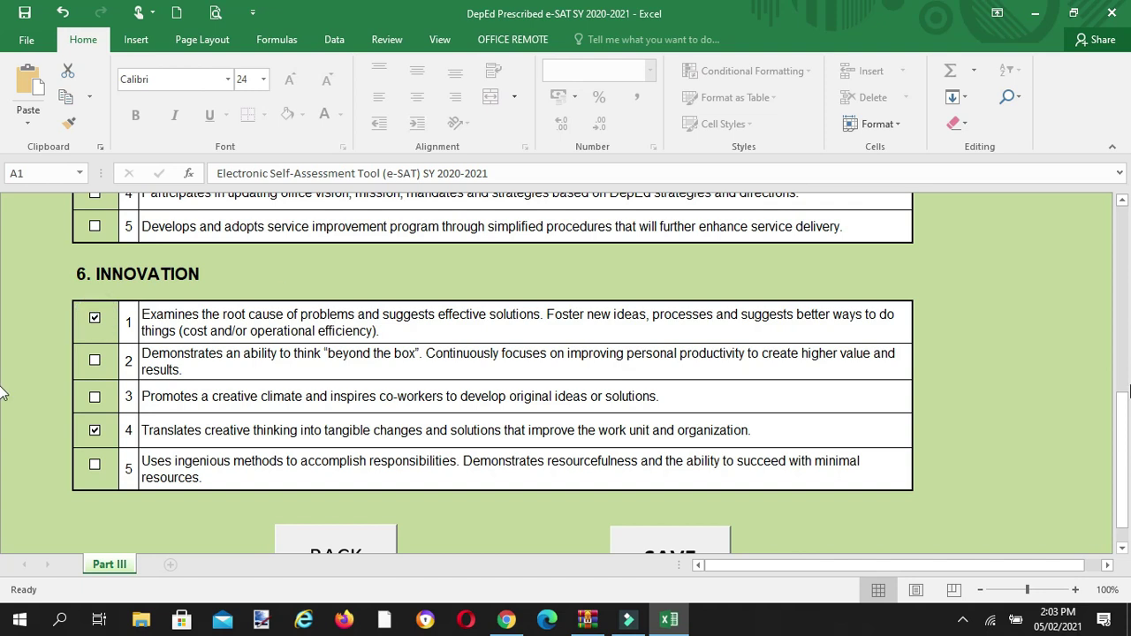
{"action": "left_click_drag", "start_coordinate": [1125, 397], "coordinate": [1125, 430]}
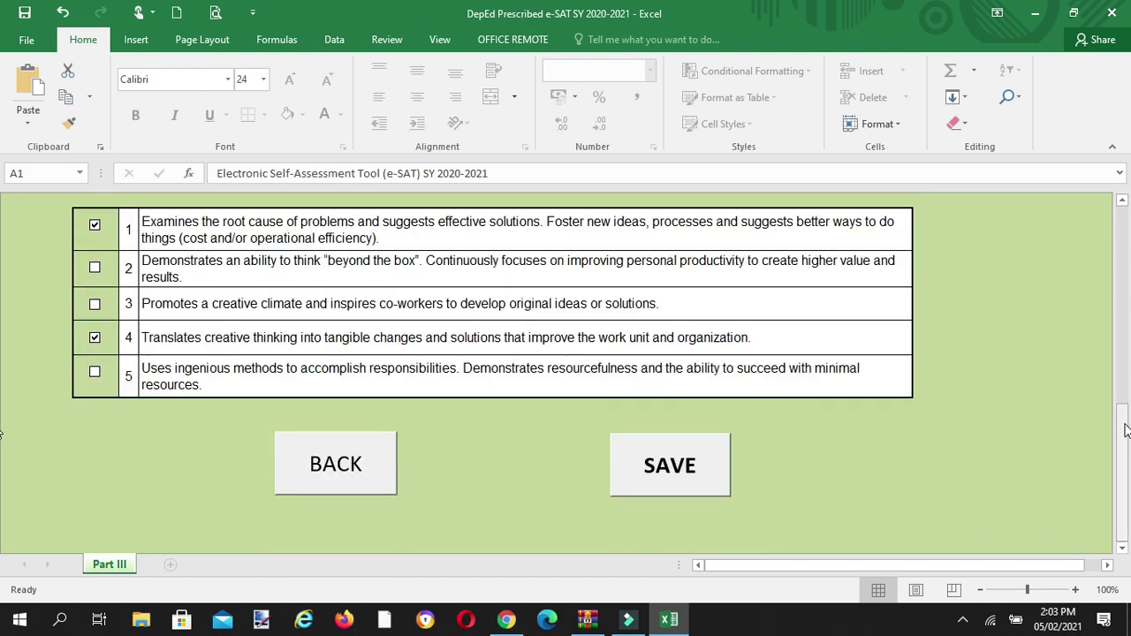
{"action": "left_click", "coordinate": [689, 472]}
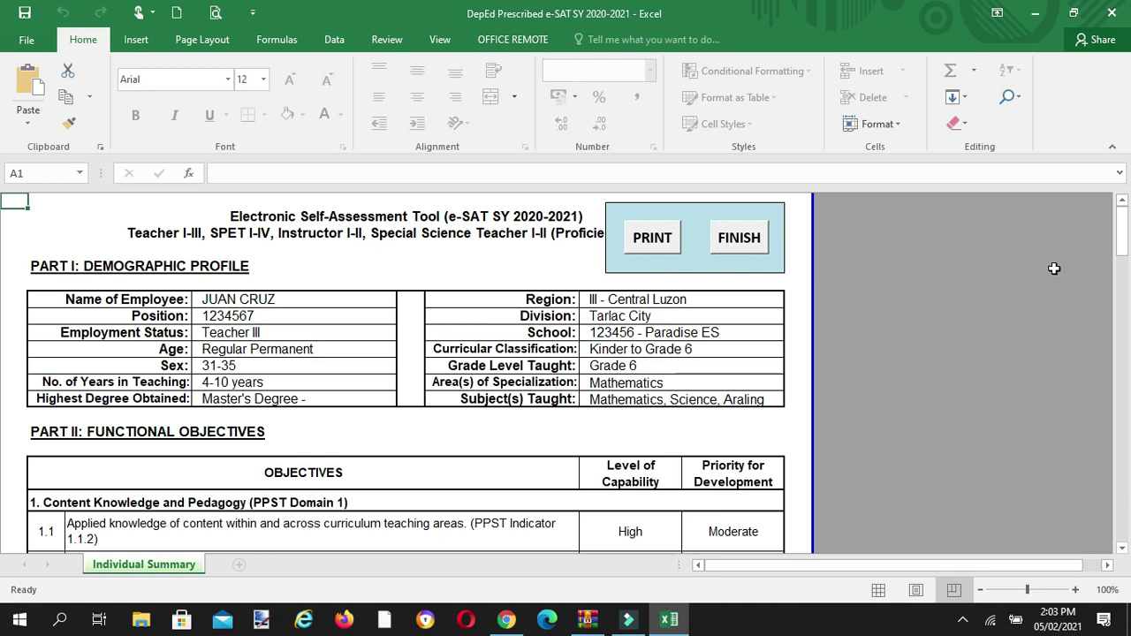
Send the e-SAT Individual Summary sheet to the printer.
{"action": "left_click_drag", "start_coordinate": [1118, 252], "coordinate": [1126, 214]}
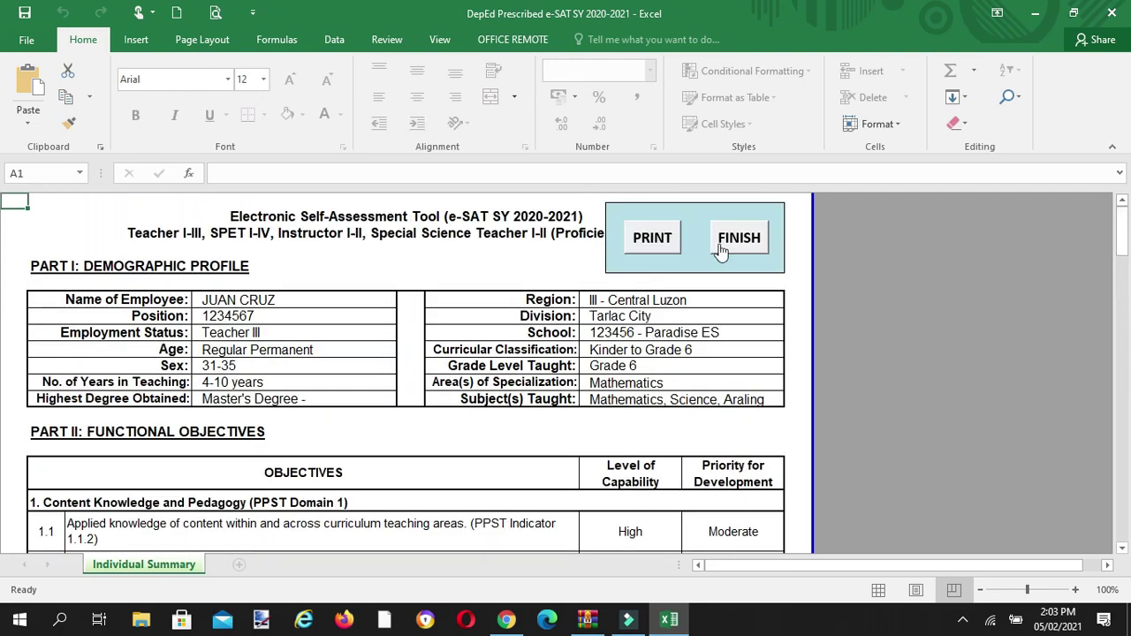
{"action": "left_click", "coordinate": [651, 239]}
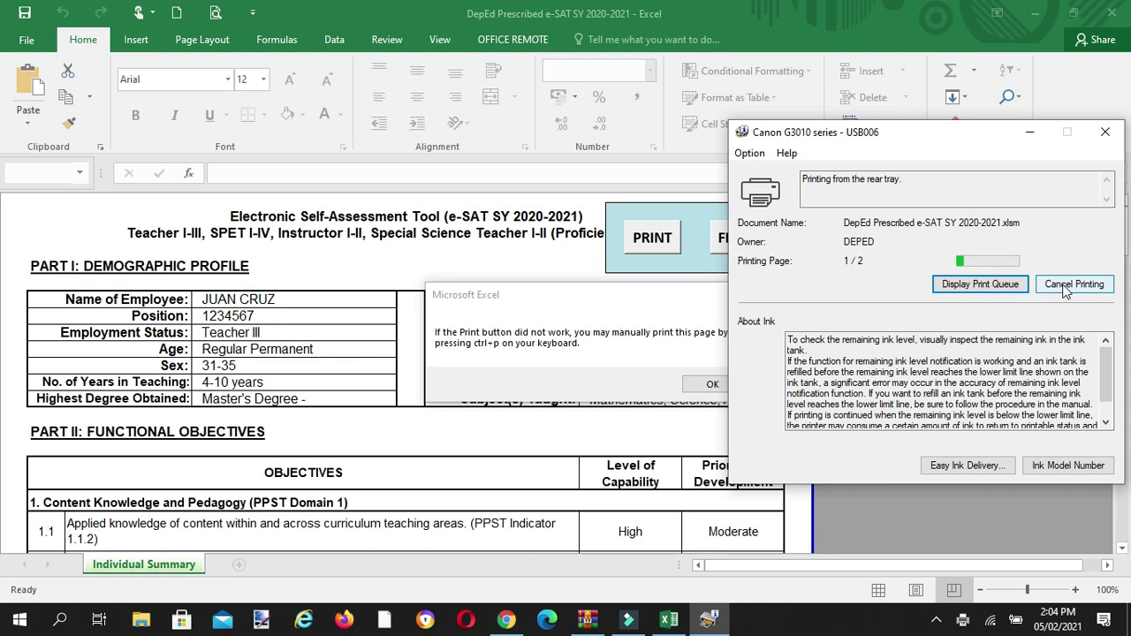
Cancel the summary's print job, dismiss the printer notices, and begin finalizing the file.
{"action": "left_click", "coordinate": [1065, 291]}
{"action": "left_click", "coordinate": [1106, 134]}
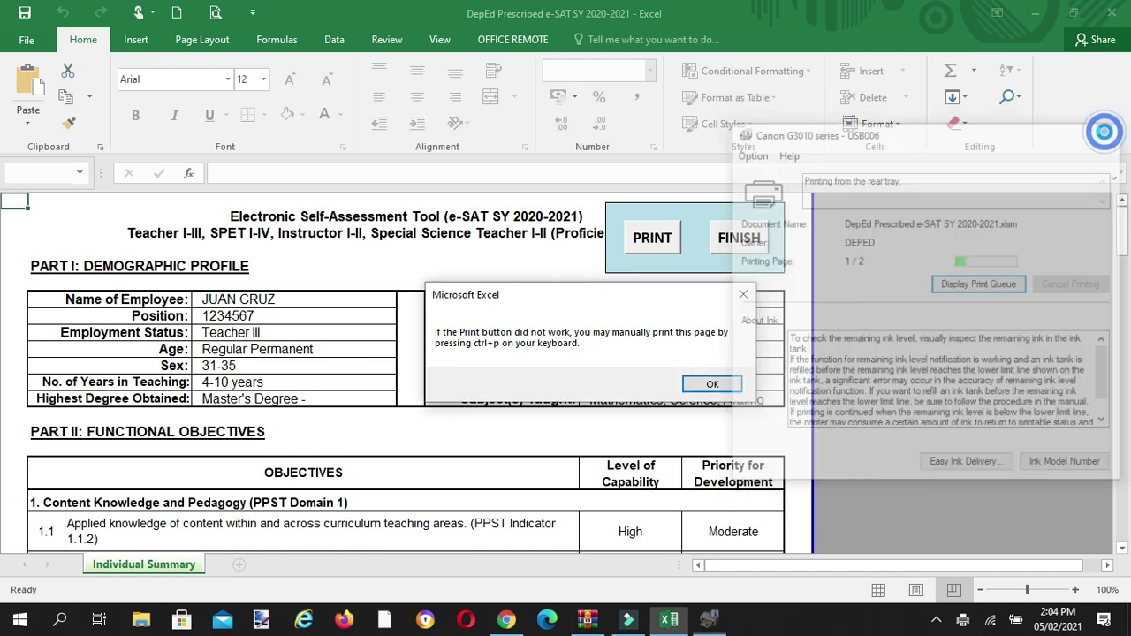
{"action": "left_click", "coordinate": [707, 384]}
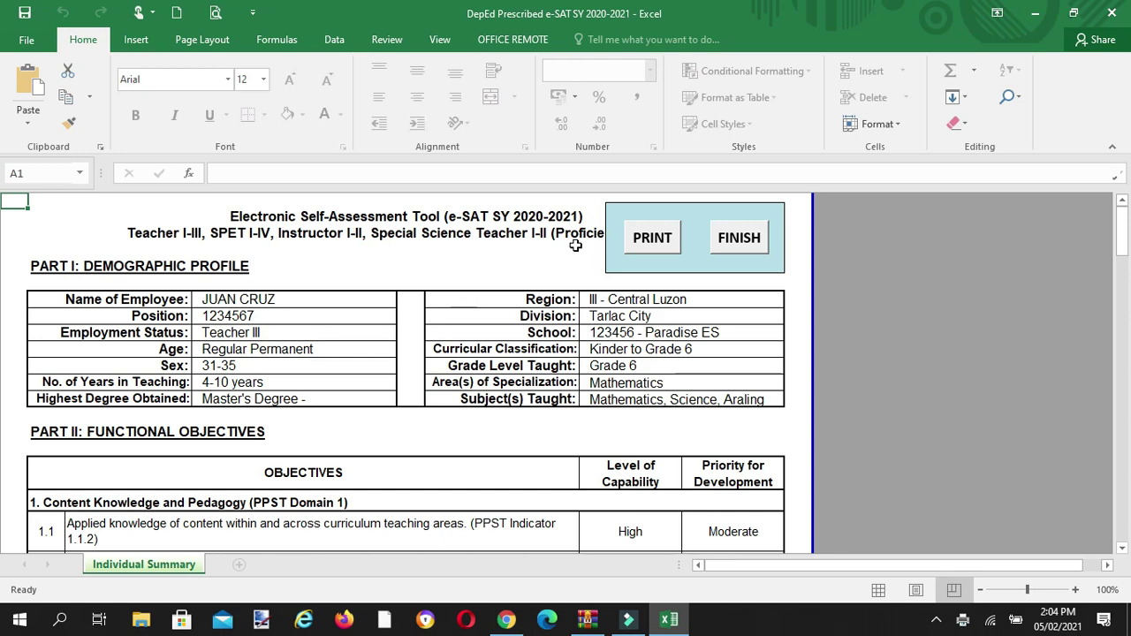
{"action": "left_click", "coordinate": [741, 242]}
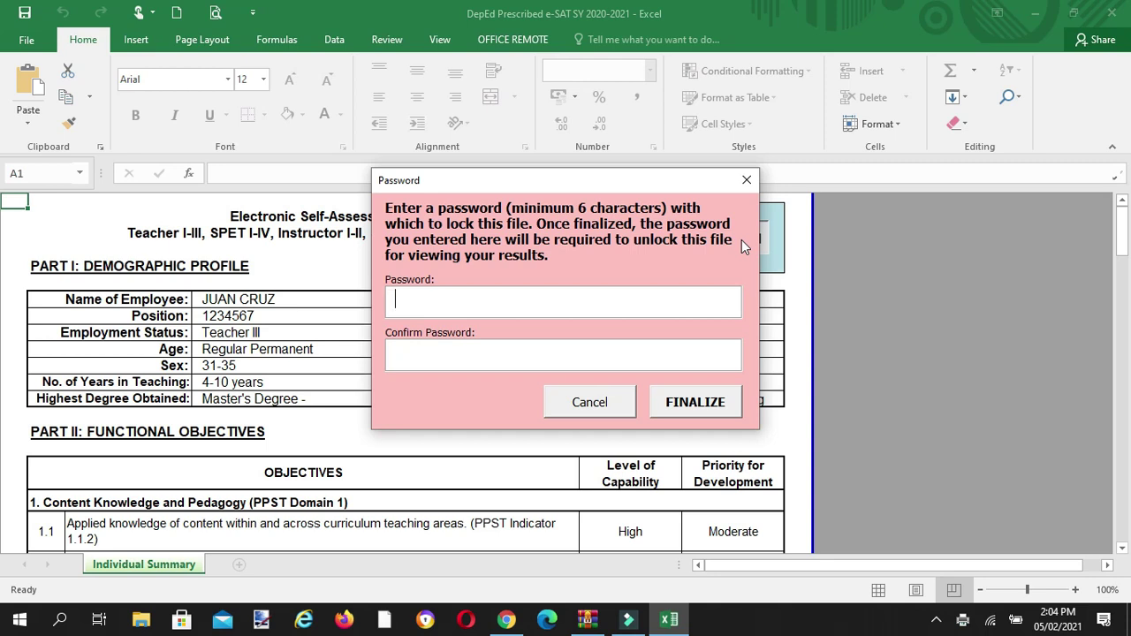
Enter the lock password in both fields and finalize the e-SAT workbook.
{"action": "type", "text": "123456123456"}
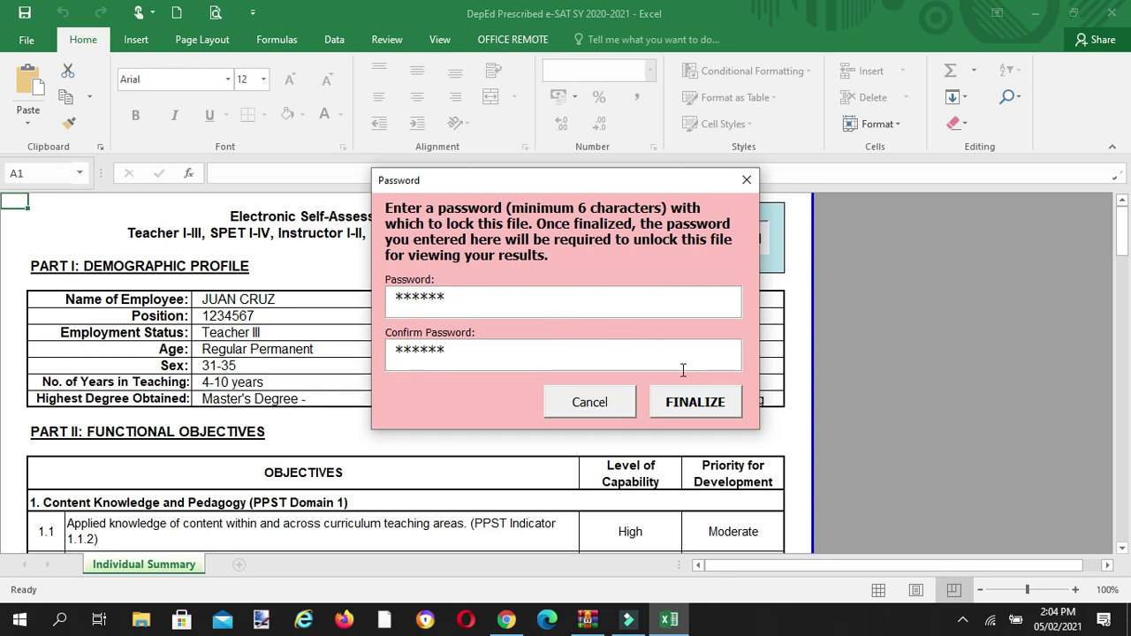
{"action": "left_click", "coordinate": [704, 404]}
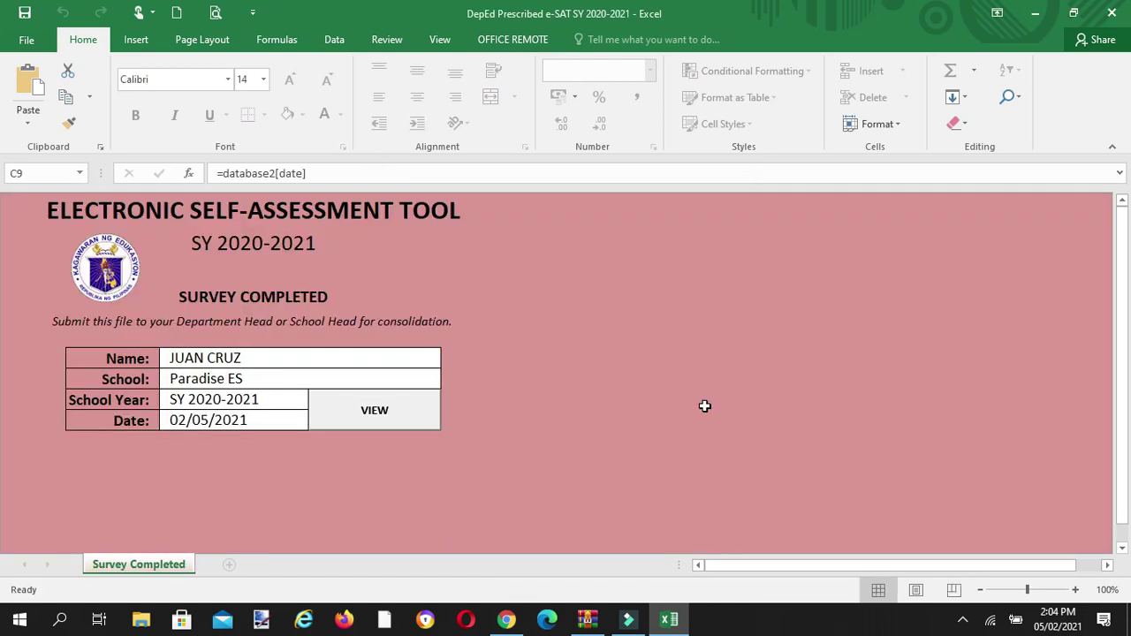
Open the locked results for viewing by entering the file's password.
{"action": "left_click", "coordinate": [367, 416]}
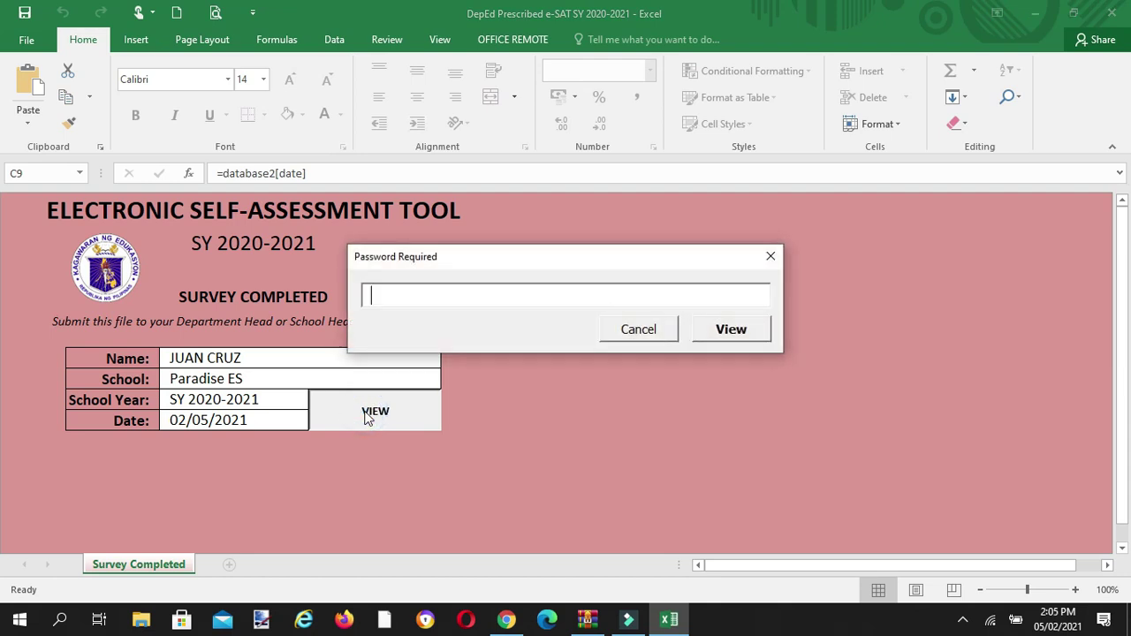
{"action": "type", "text": "******"}
{"action": "left_click", "coordinate": [723, 329]}
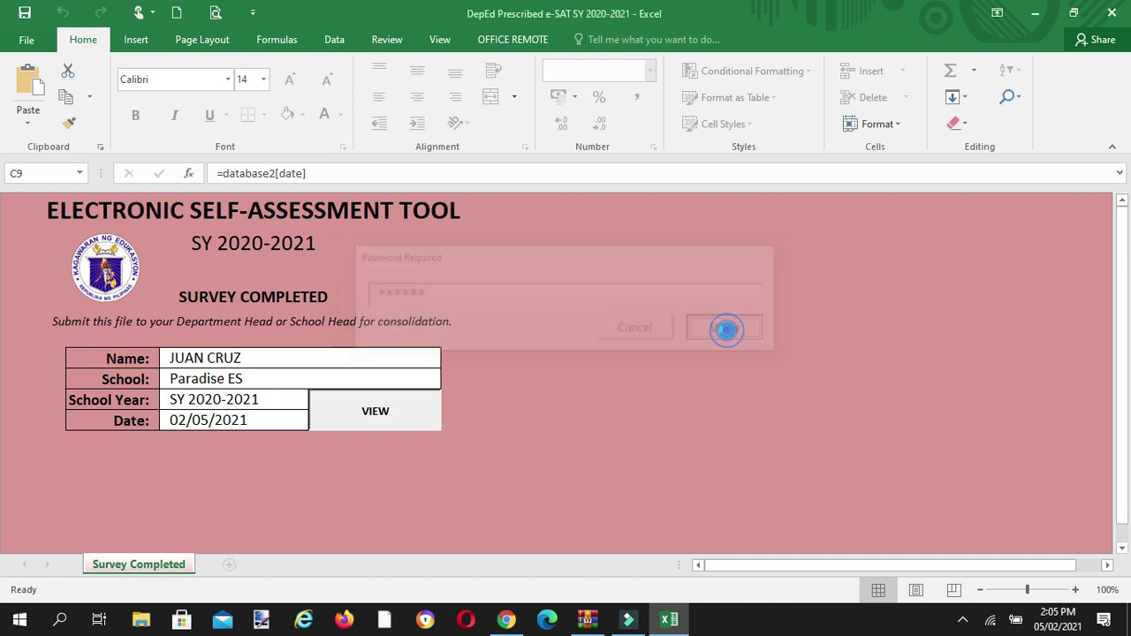